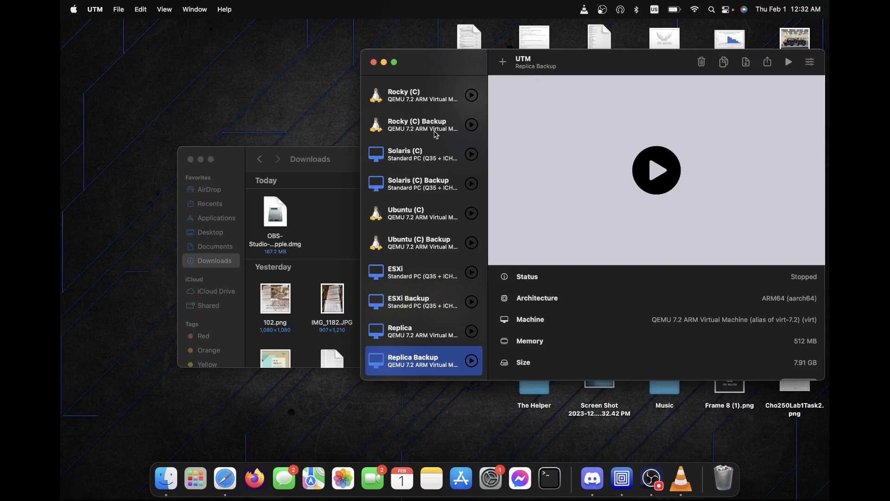
Cycle through the desktop spaces, then move the Safari space next to Desktop 1 in Mission Control.
key("ctrl+Right")
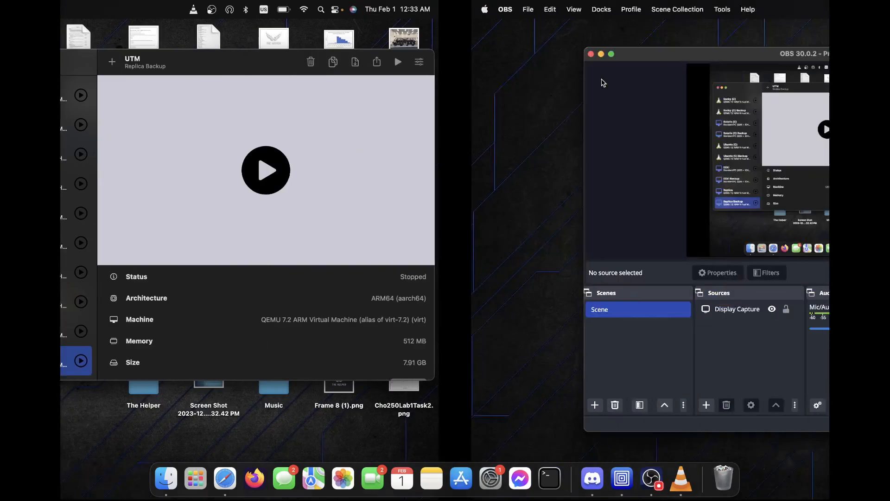
key("ctrl+Right")
key("ctrl+Left")
key("ctrl+Left")
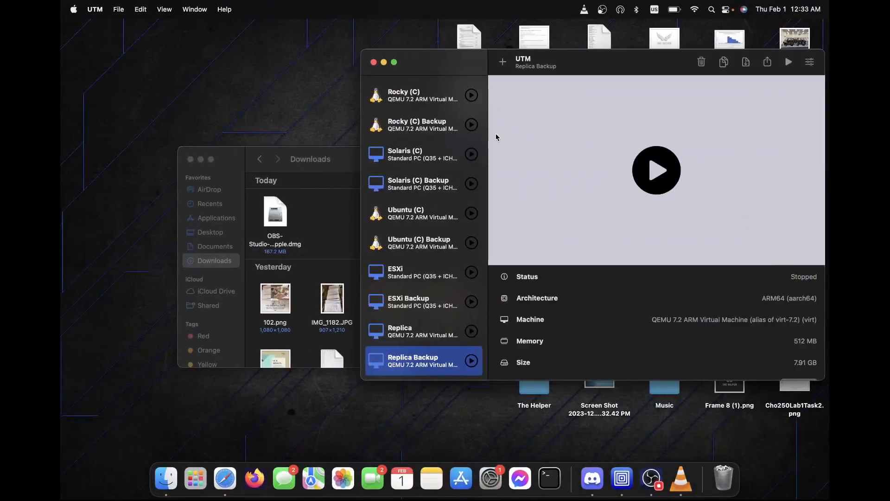
key("ctrl+Up")
left_click_drag(549, 47, 445, 46)
In the Safari space, search Google for 'utm download'.
left_click(441, 61)
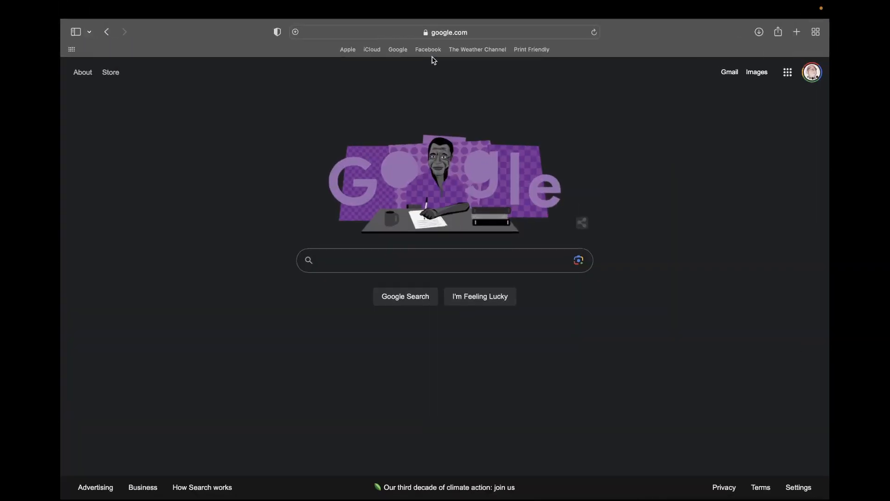
left_click(503, 262)
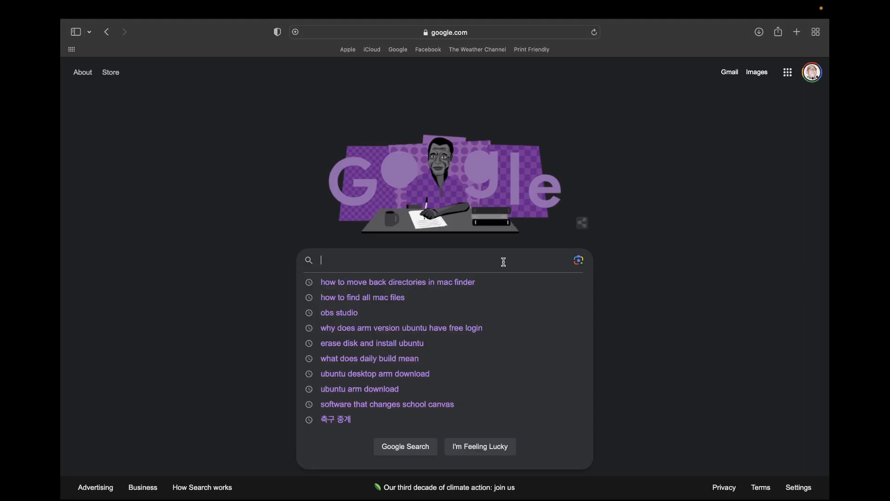
type("utm")
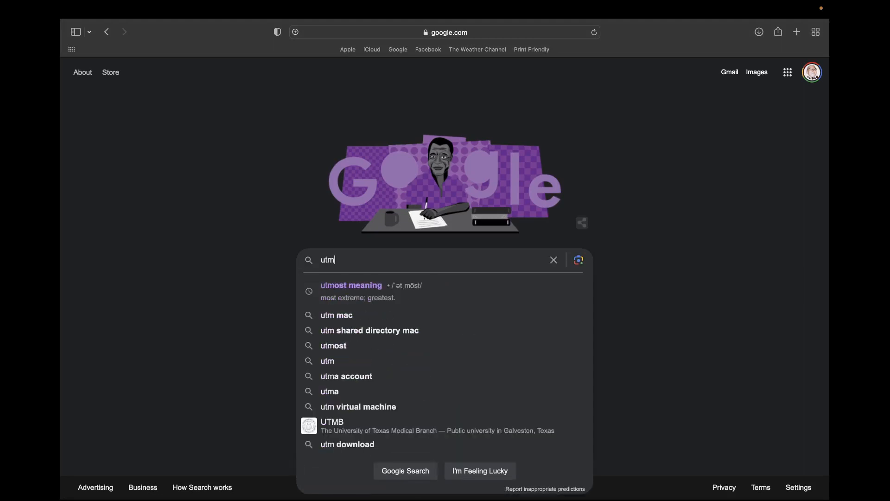
type(" download")
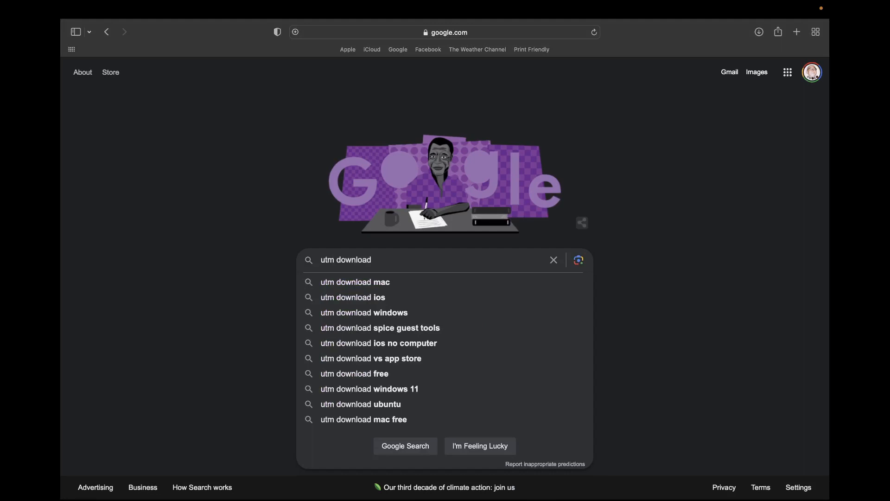
key("Return")
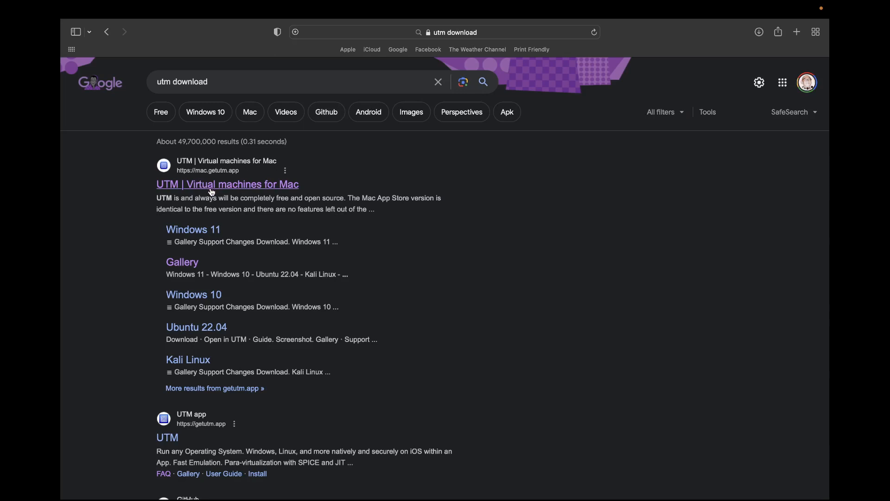
Browse the mac.getutm.app site, return to the Google results, then switch back to the UTM desktop.
left_click(211, 191)
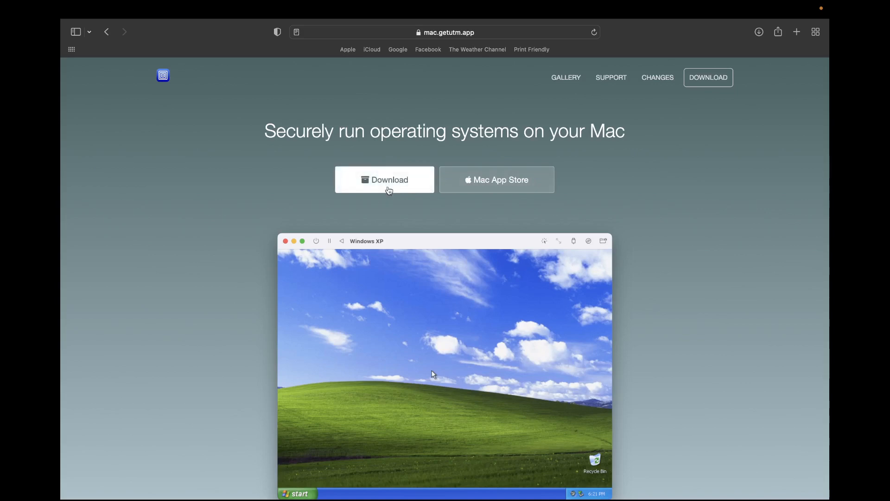
scroll(388, 190, "down", 15)
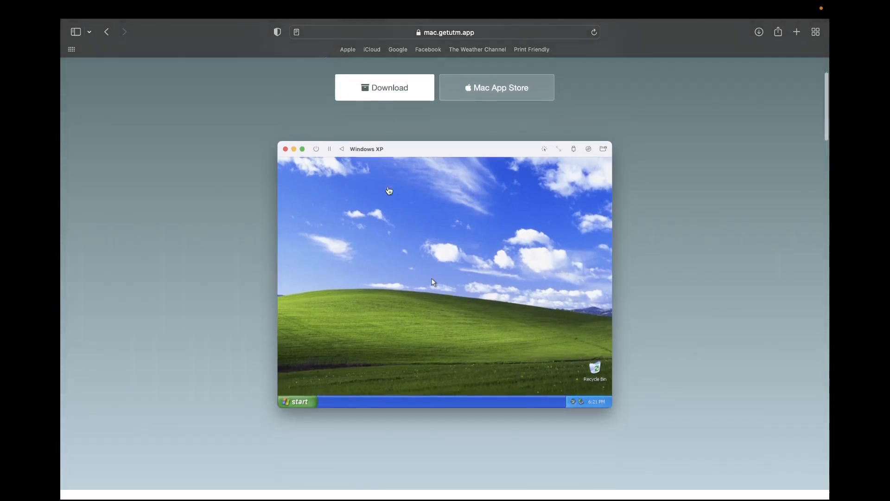
scroll(389, 190, "down", 20)
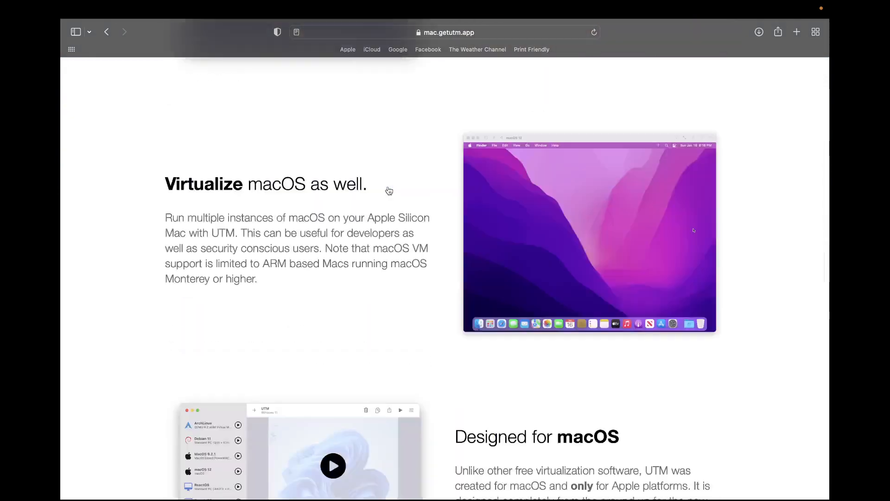
scroll(388, 190, "up", 15)
scroll(389, 191, "up", 20)
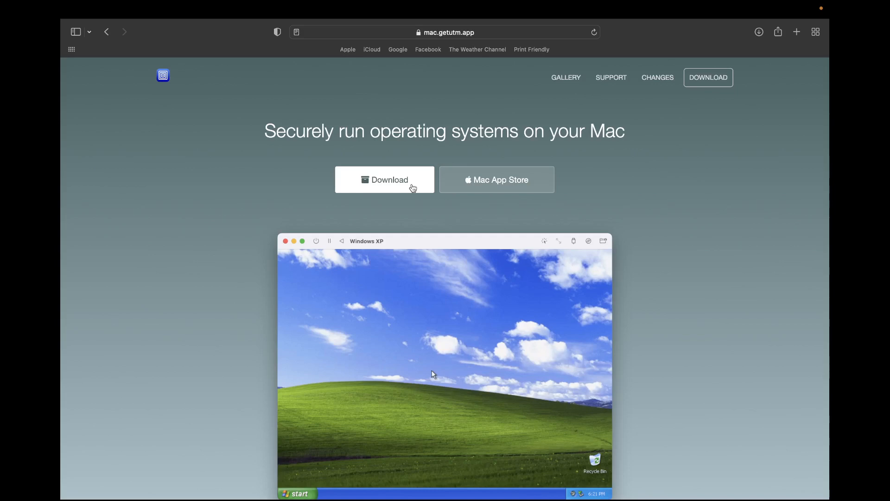
left_click(112, 37)
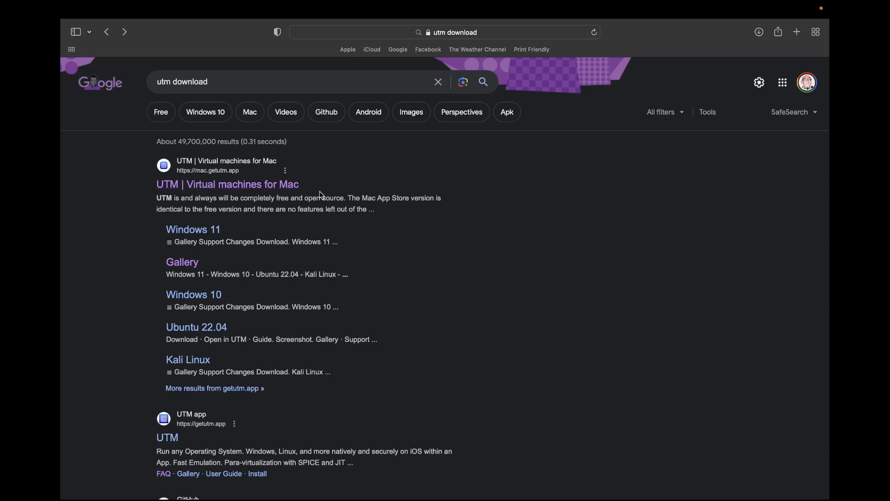
key("ctrl+Left")
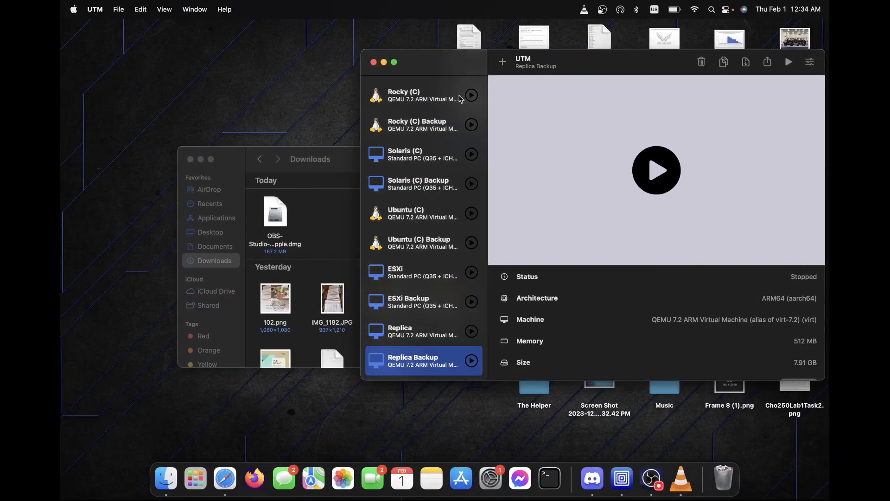
scroll(443, 262, "down", 2)
scroll(415, 186, "up", 15)
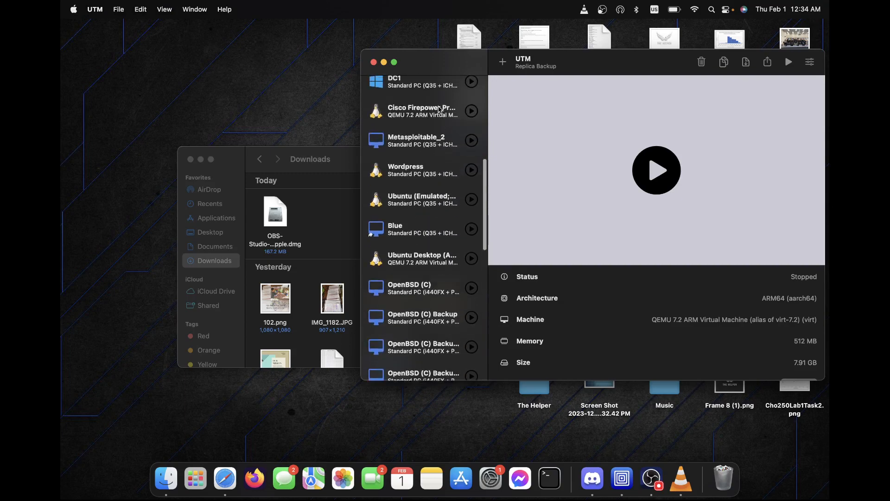
scroll(417, 195, "up", 6)
scroll(430, 269, "down", 4)
scroll(430, 271, "down", 10)
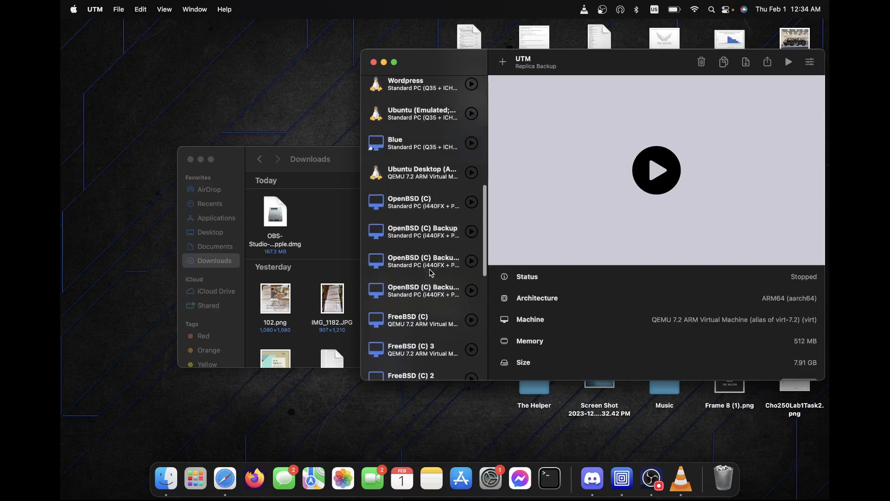
scroll(431, 273, "up", 15)
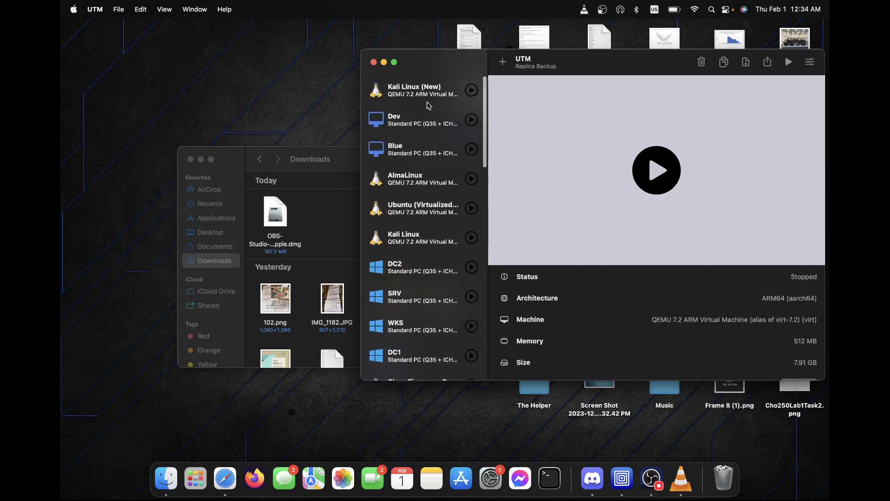
scroll(419, 232, "down", 3)
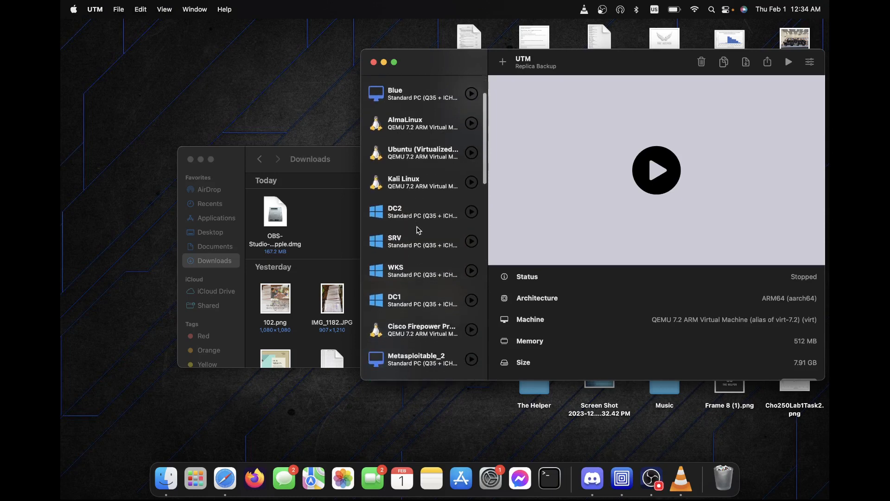
scroll(418, 230, "down", 5)
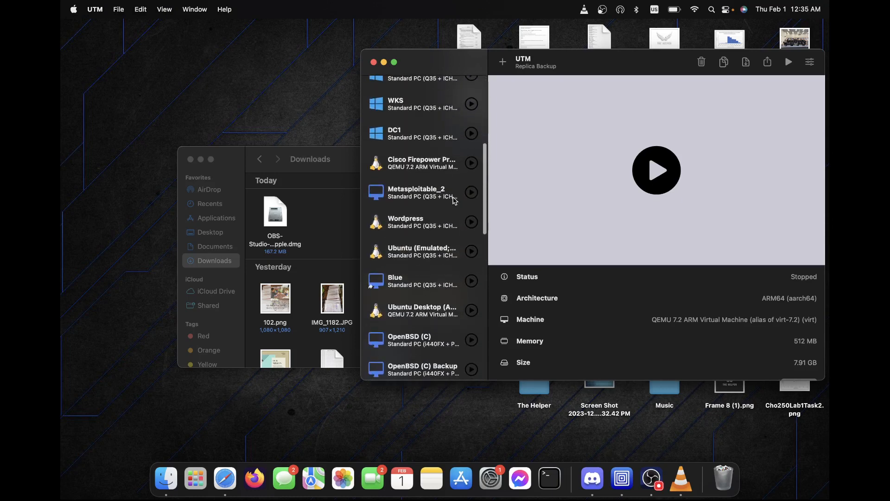
scroll(413, 218, "down", 5)
scroll(390, 233, "down", 2)
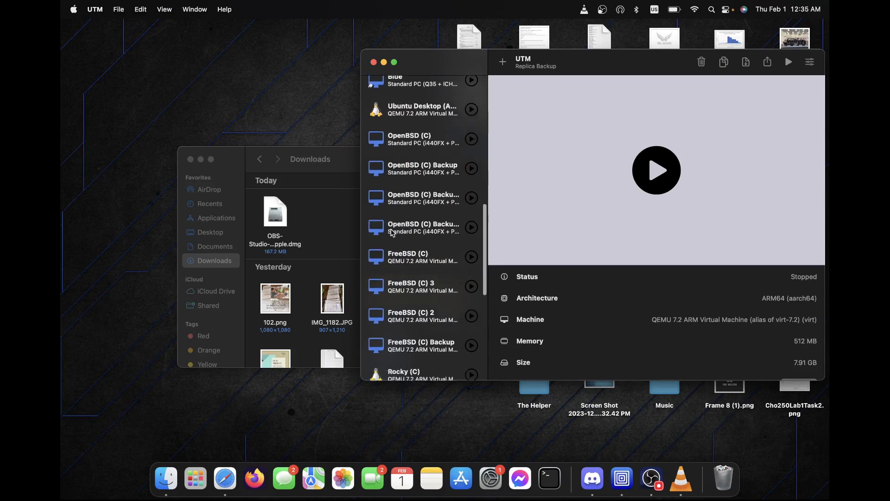
scroll(390, 232, "up", 12)
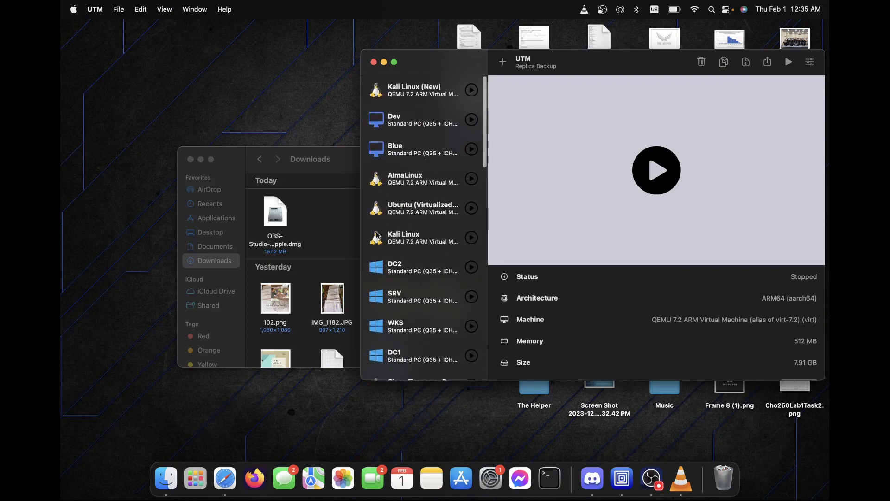
scroll(461, 280, "down", 5)
scroll(461, 280, "down", 8)
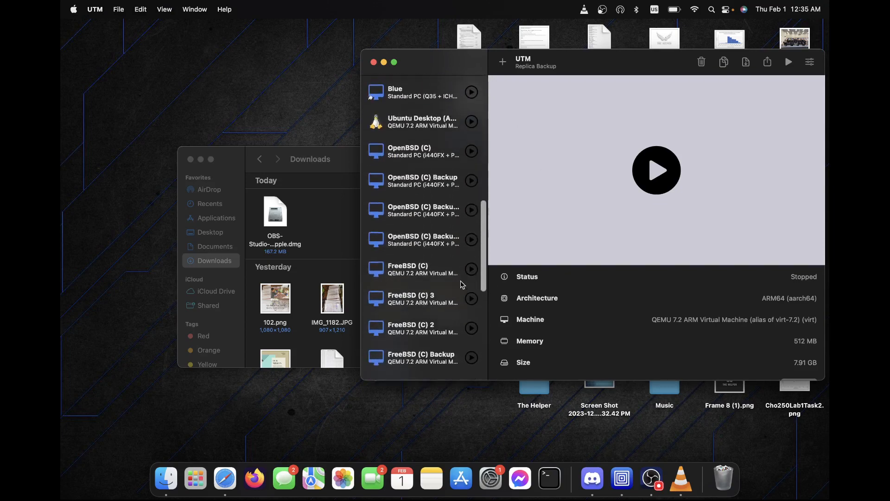
scroll(460, 280, "down", 8)
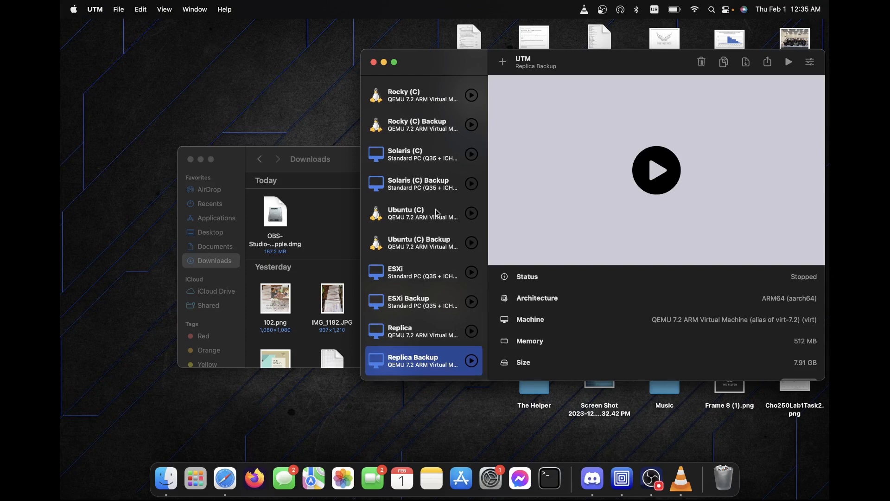
scroll(436, 213, "up", 10)
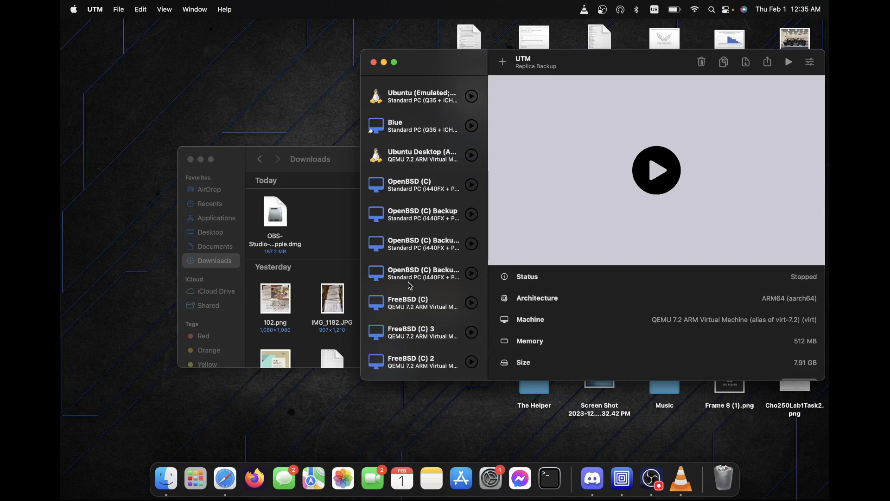
scroll(410, 286, "down", 10)
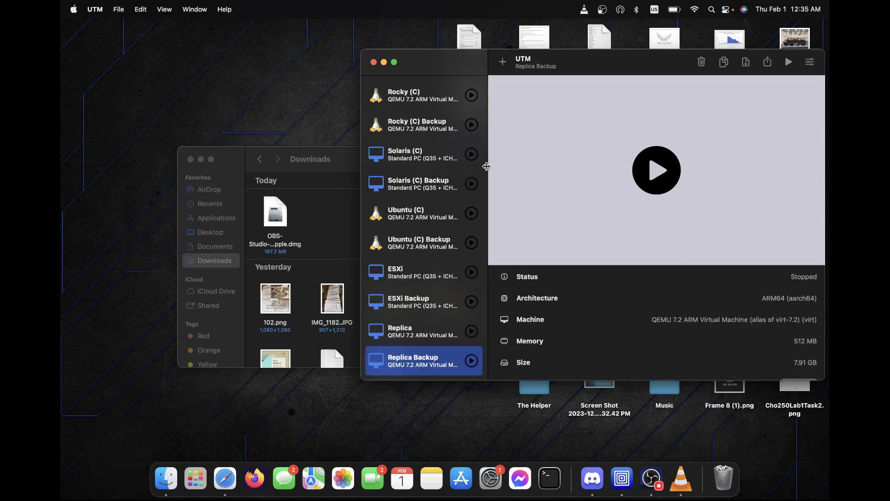
In Safari, replace the Google query with 'ubuntu desktop arm download' and search.
key("ctrl+Right")
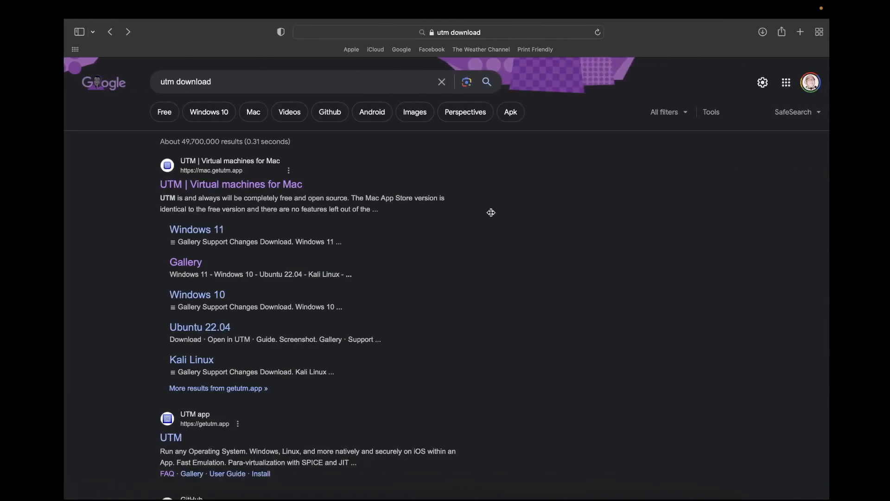
left_click(437, 82)
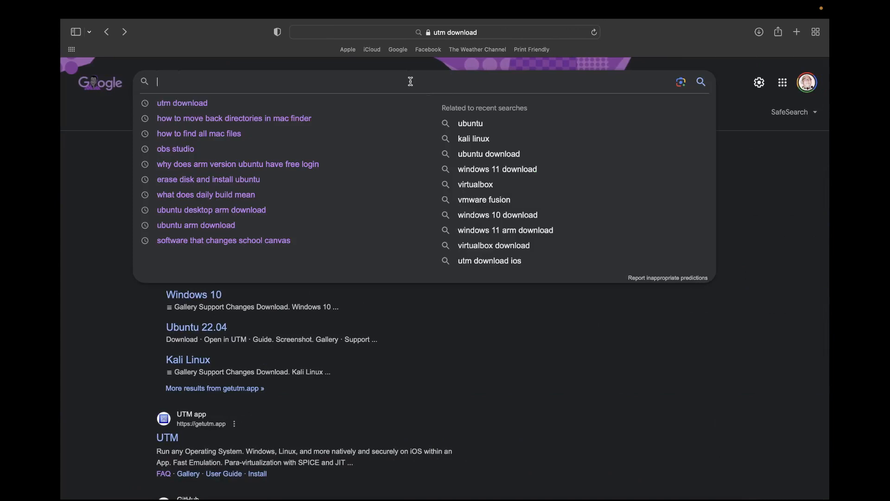
type("ubuntu ")
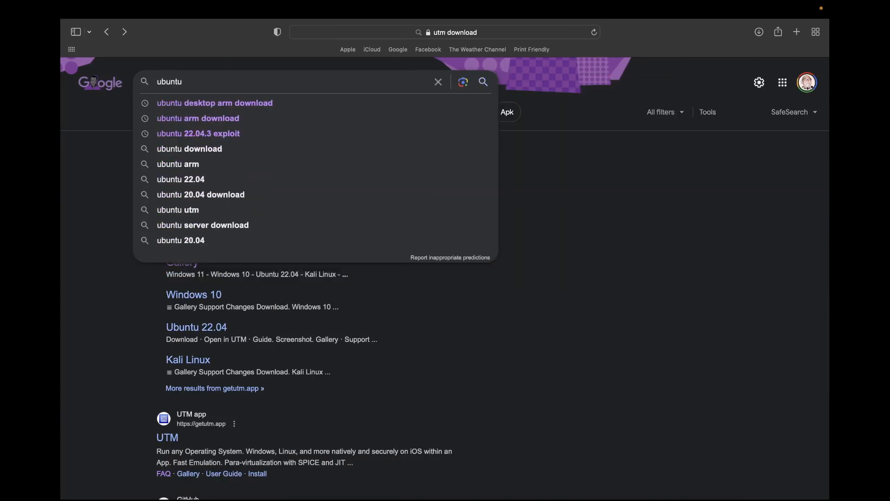
type("des")
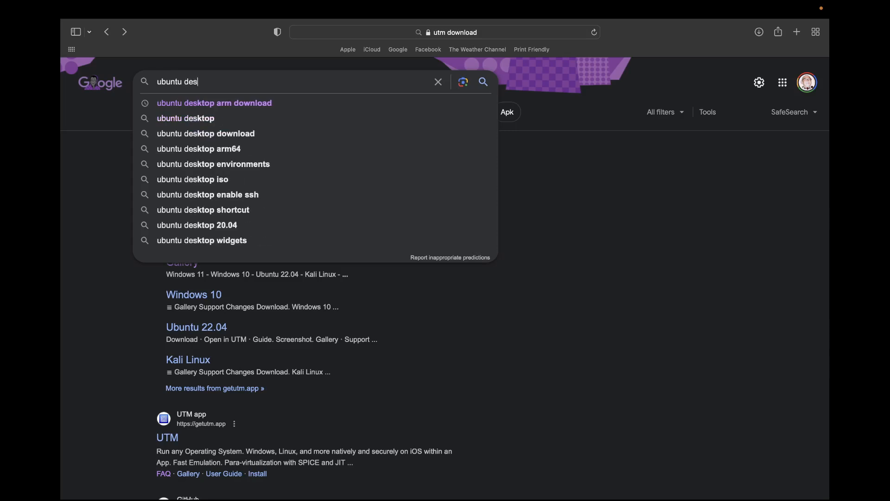
type("ktop arm download")
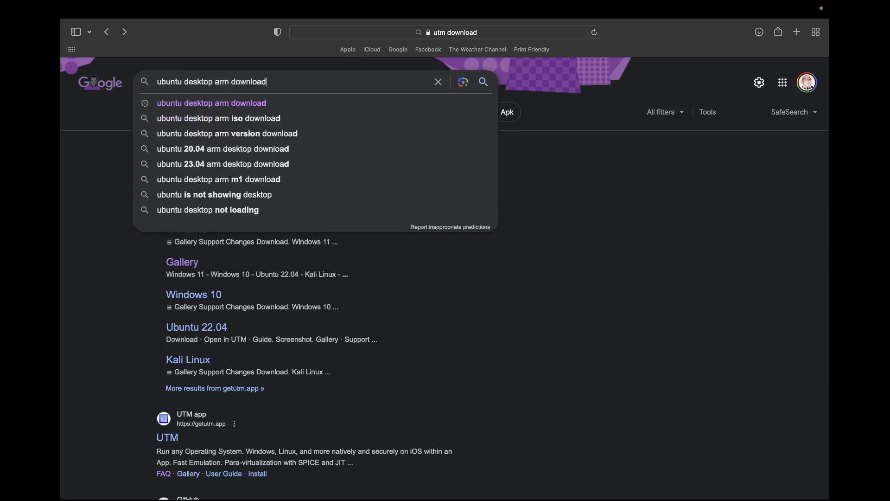
key("Return")
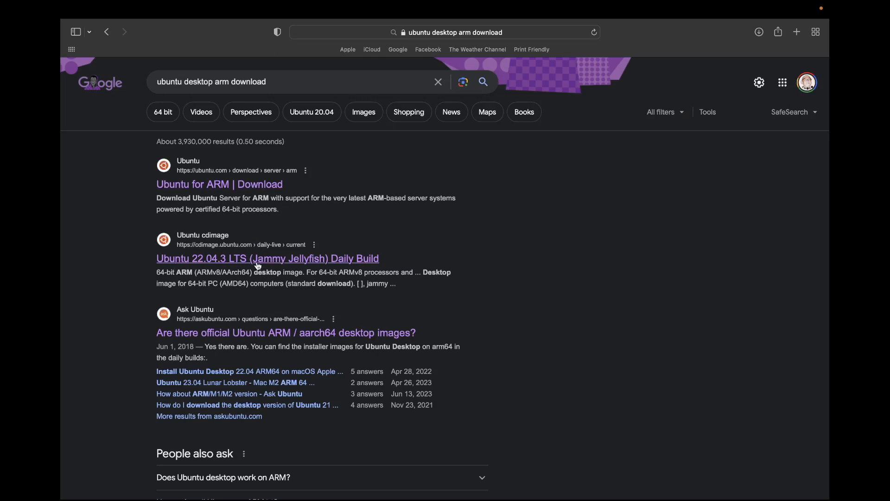
Open the Jammy Jellyfish Daily Build result in a new tab and read the Desktop image description.
left_click(325, 259, "super")
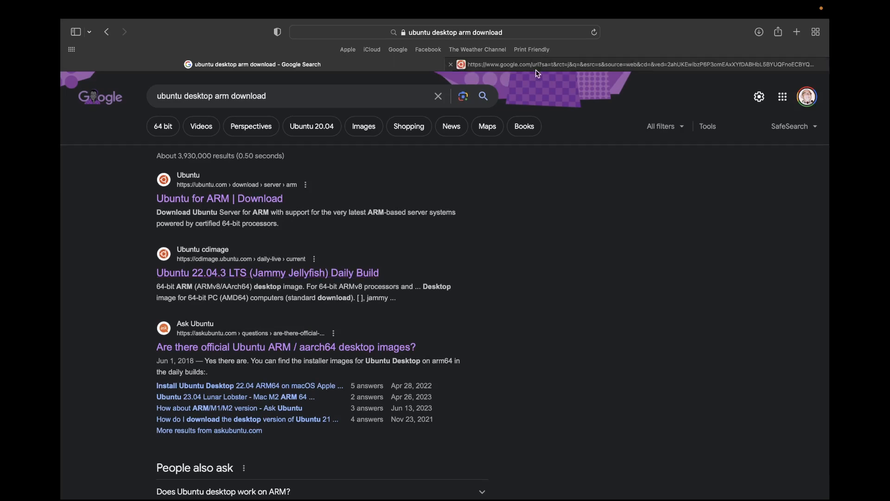
left_click(542, 69)
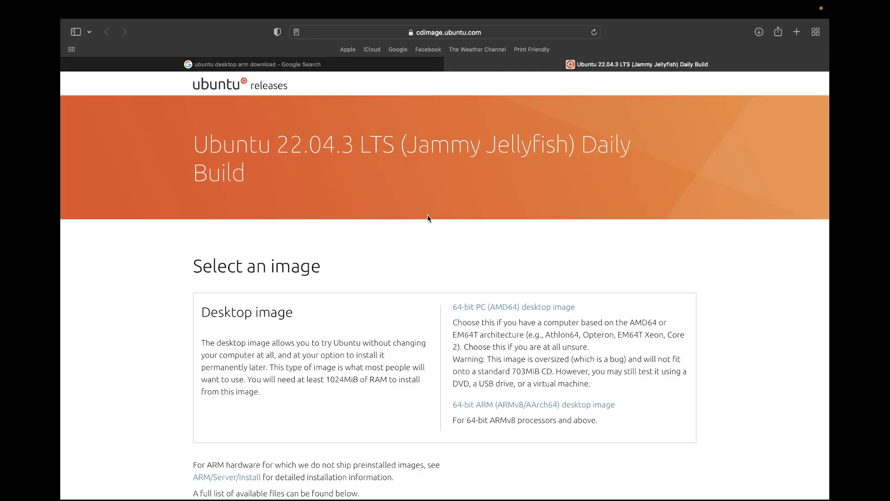
scroll(320, 314, "down", 3)
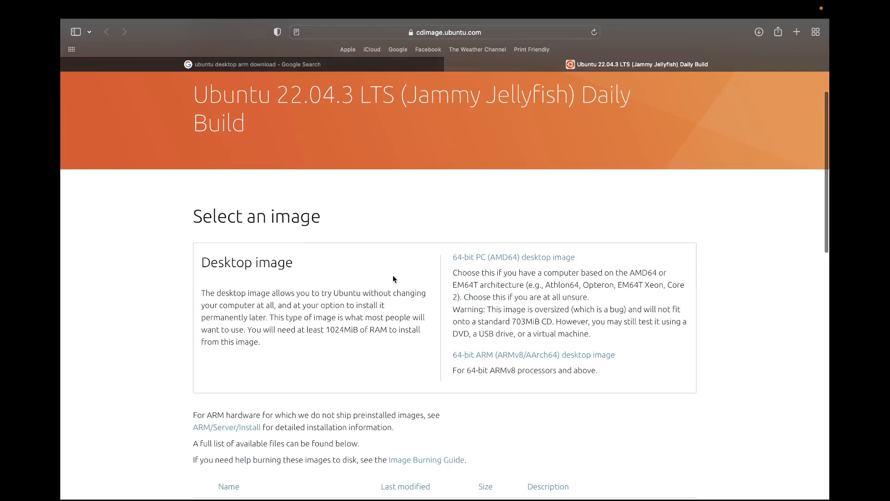
scroll(393, 276, "down", 1)
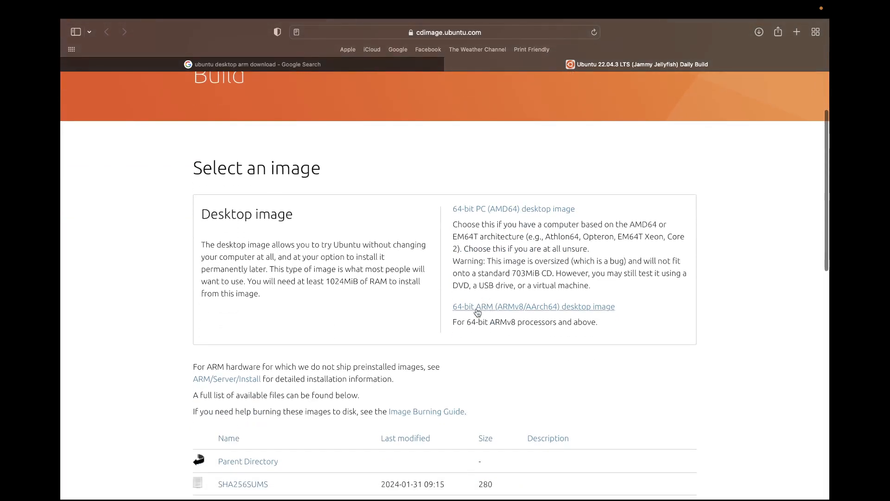
left_click_drag(451, 309, 631, 312)
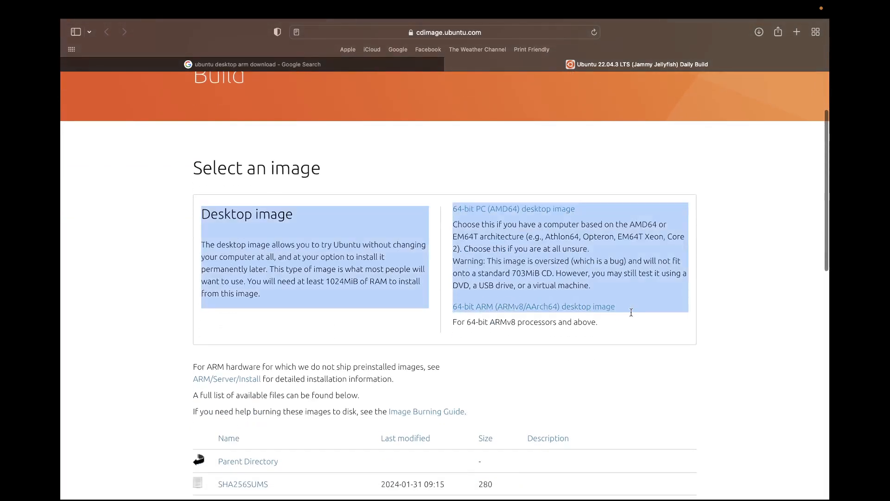
left_click(718, 307)
Scroll through the image file list to find jammy-desktop-arm64.iso (3.8G).
scroll(610, 324, "up", 1)
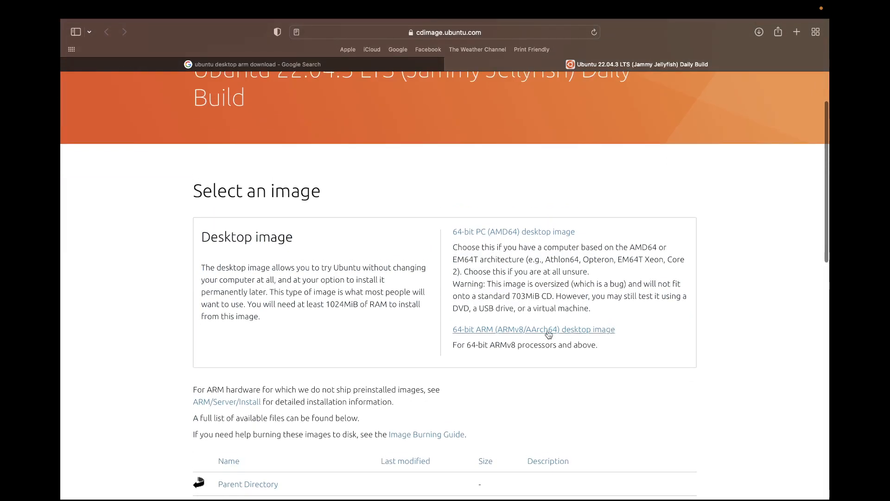
scroll(547, 334, "down", 2)
scroll(547, 334, "down", 10)
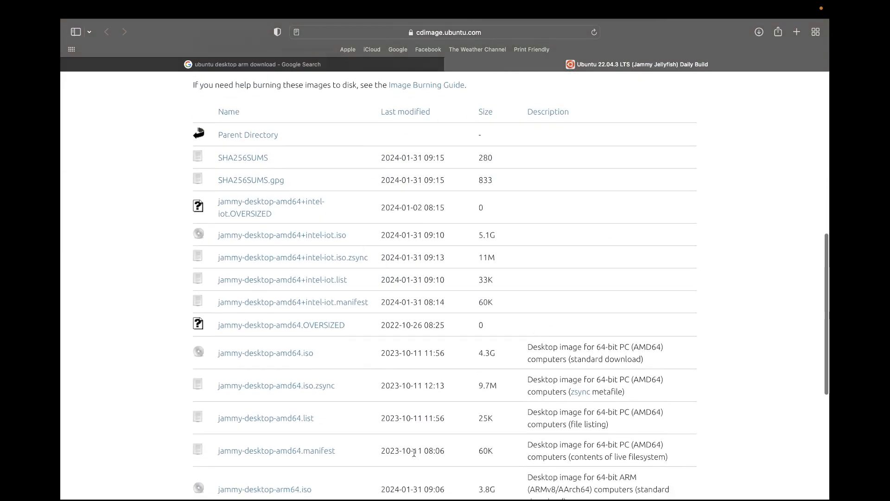
scroll(374, 356, "down", 9)
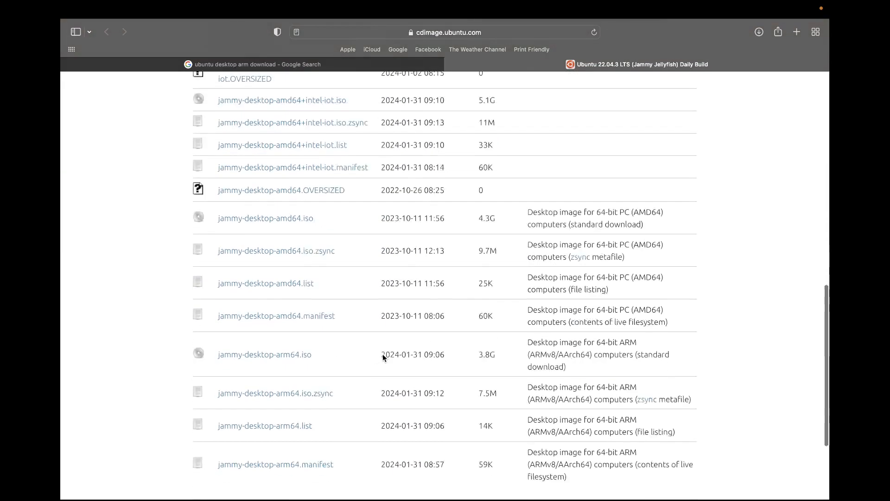
scroll(383, 357, "up", 8)
scroll(382, 357, "up", 1)
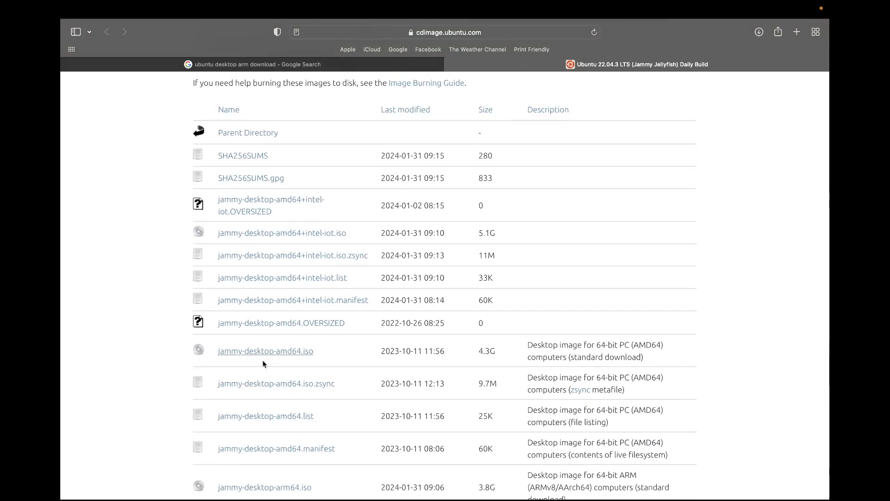
scroll(276, 233, "up", 4)
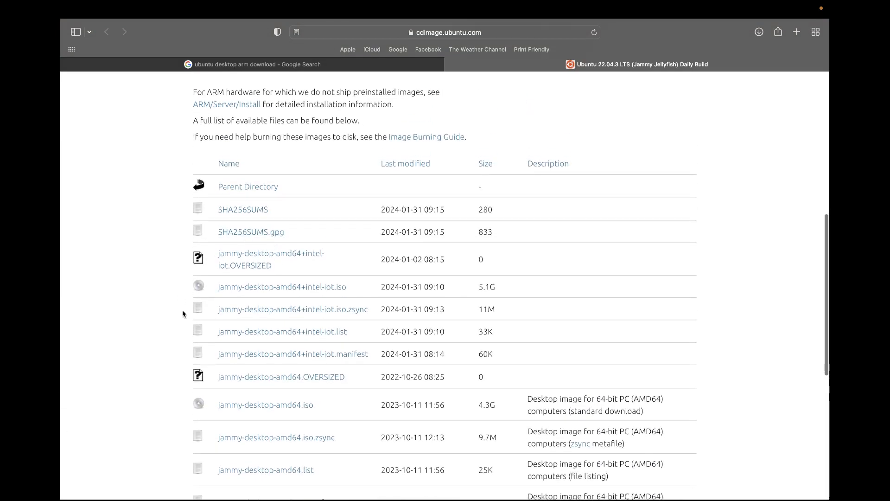
scroll(334, 233, "up", 3)
scroll(314, 246, "down", 5)
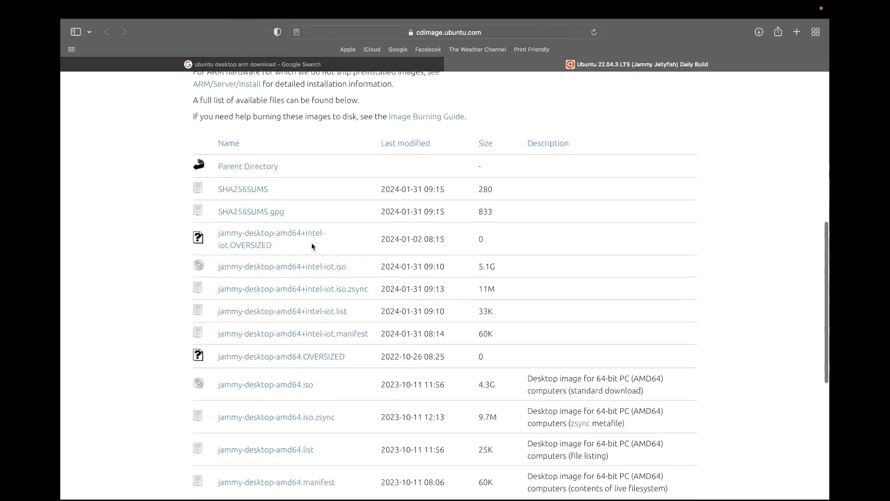
scroll(369, 471, "up", 20)
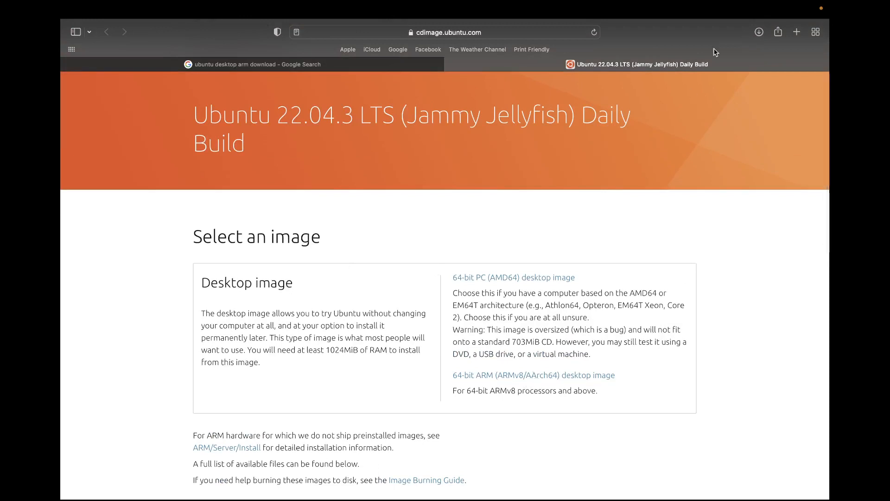
left_click(759, 31)
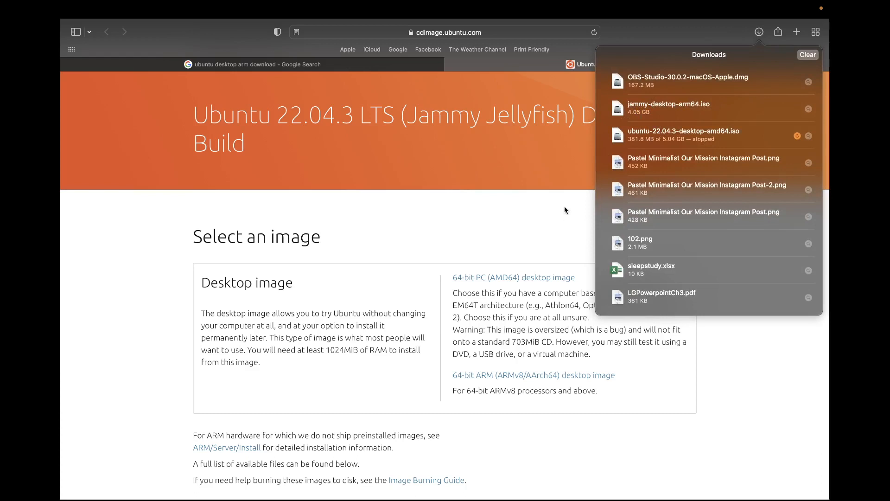
left_click(570, 217)
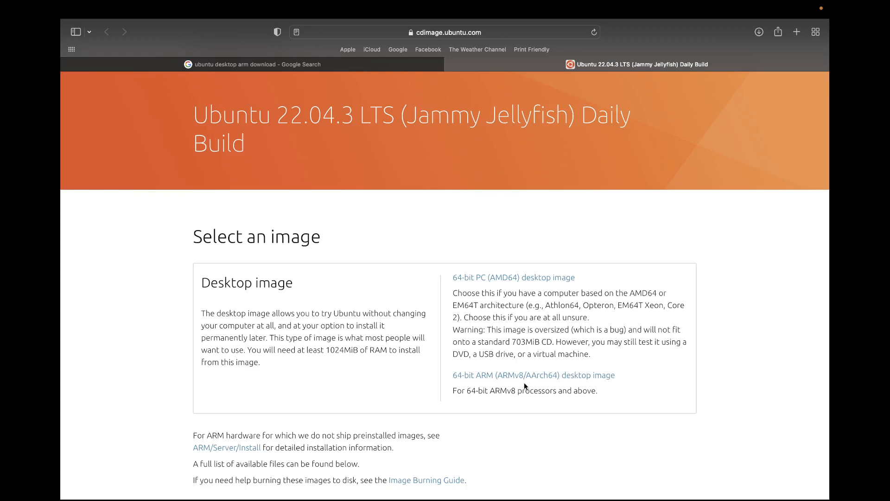
On the desktop, check jammy-desktop-arm64.iso (4.05 GB) in Finder's Downloads folder.
mouse_move(550, 1)
mouse_move(603, 1)
mouse_move(671, 2)
mouse_move(632, 4)
key("ctrl+Left")
left_click(320, 238)
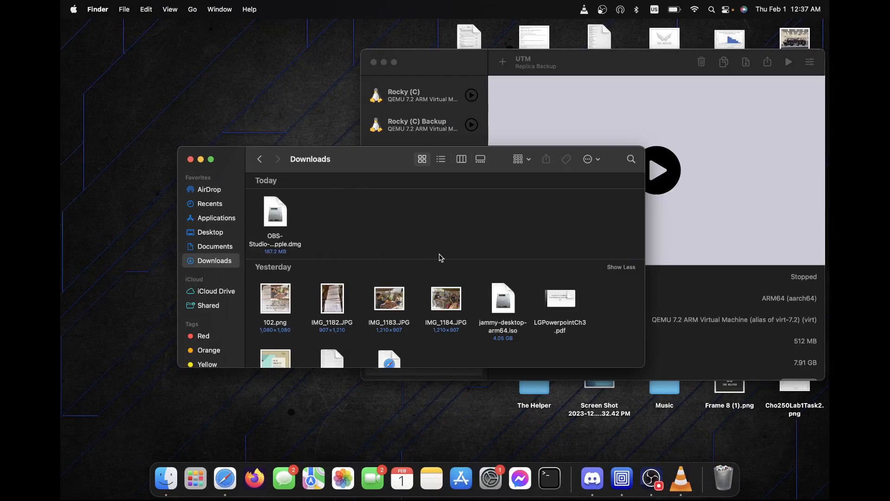
left_click(510, 259)
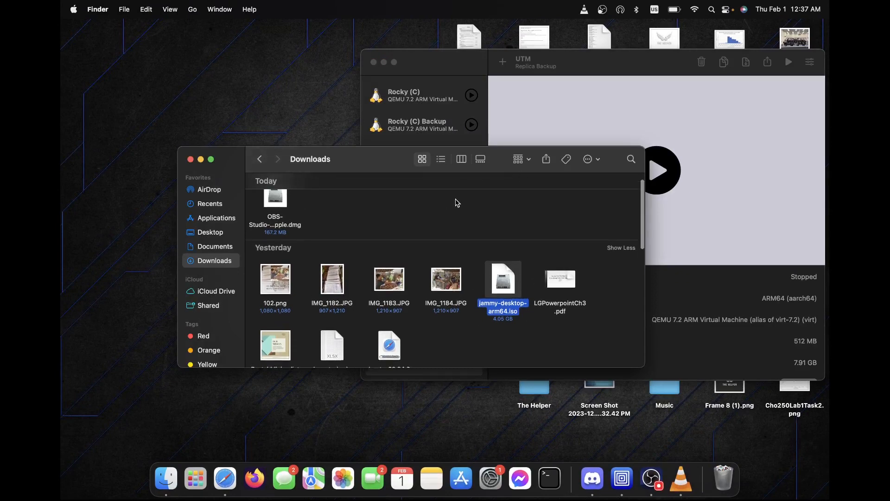
left_click(451, 222)
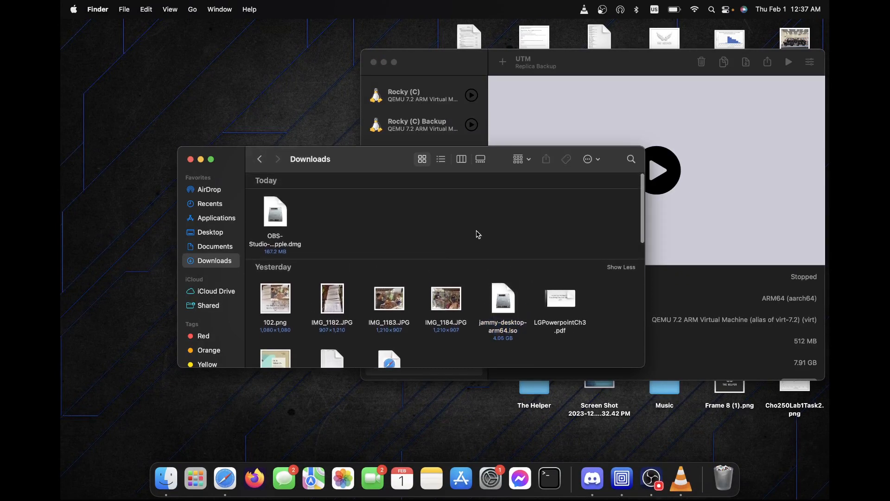
scroll(477, 234, "down", 1)
scroll(477, 234, "up", 2)
scroll(478, 234, "down", 2)
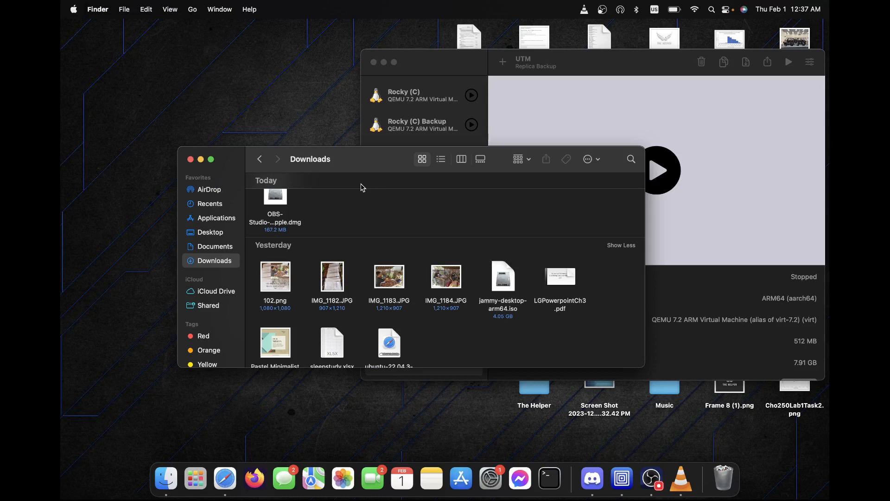
scroll(387, 224, "up", 2)
scroll(389, 225, "down", 3)
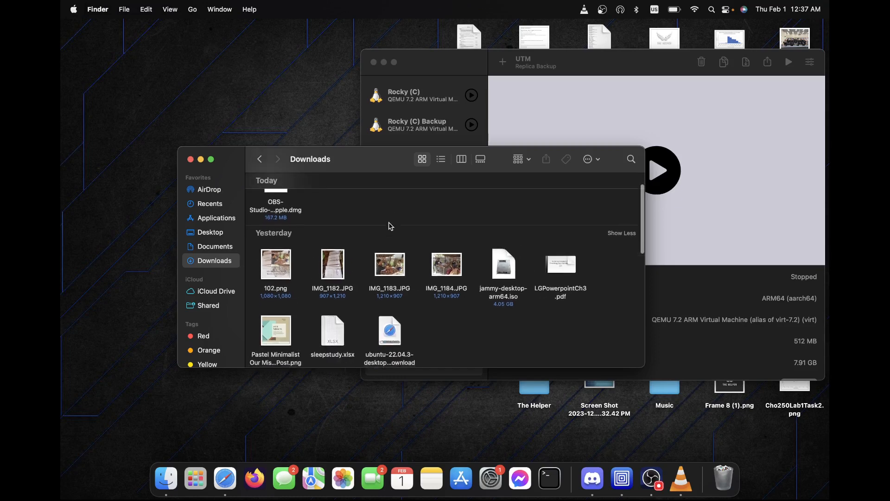
Select jammy-desktop-arm64.iso again, then bring the UTM virtual machine list to the front.
left_click(586, 77)
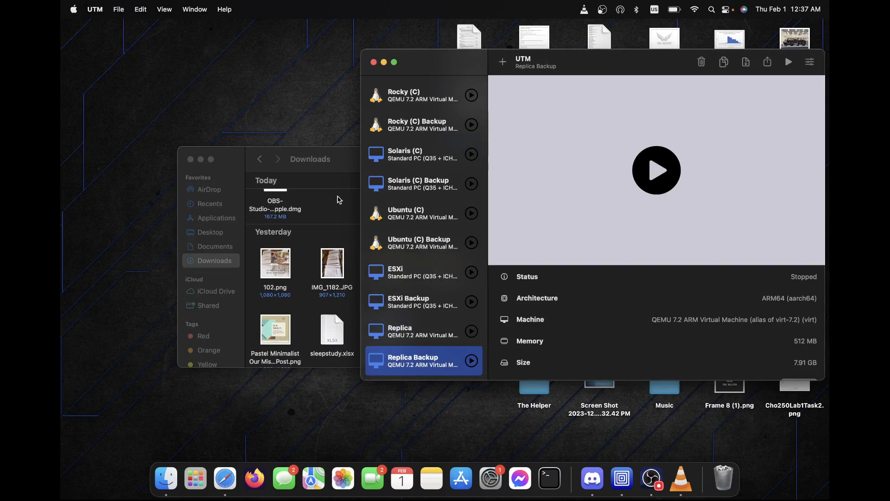
left_click(342, 201)
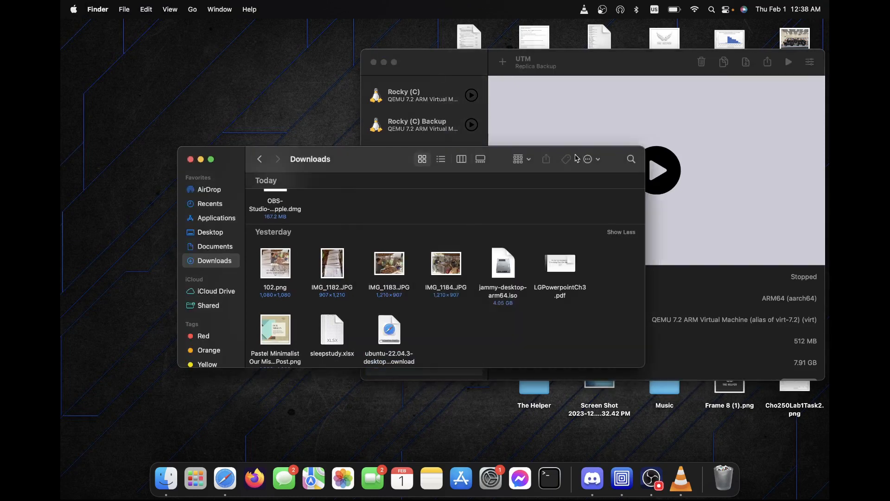
left_click(612, 71)
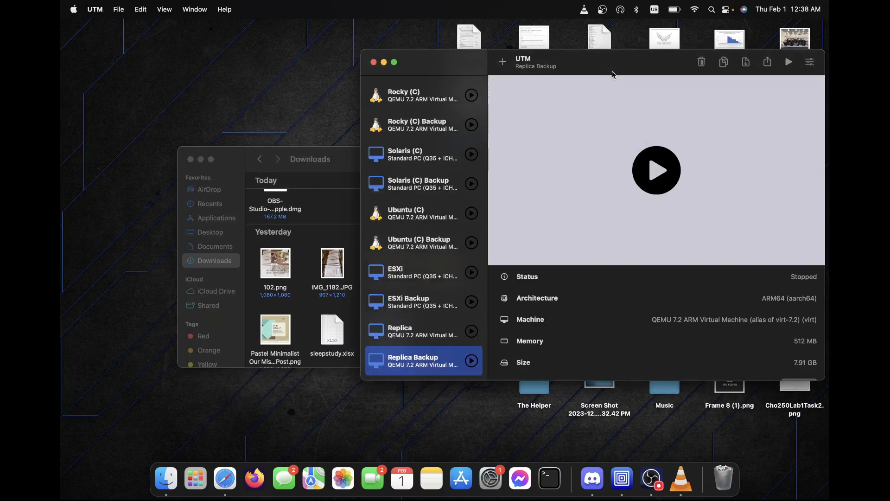
left_click(334, 201)
left_click(508, 277)
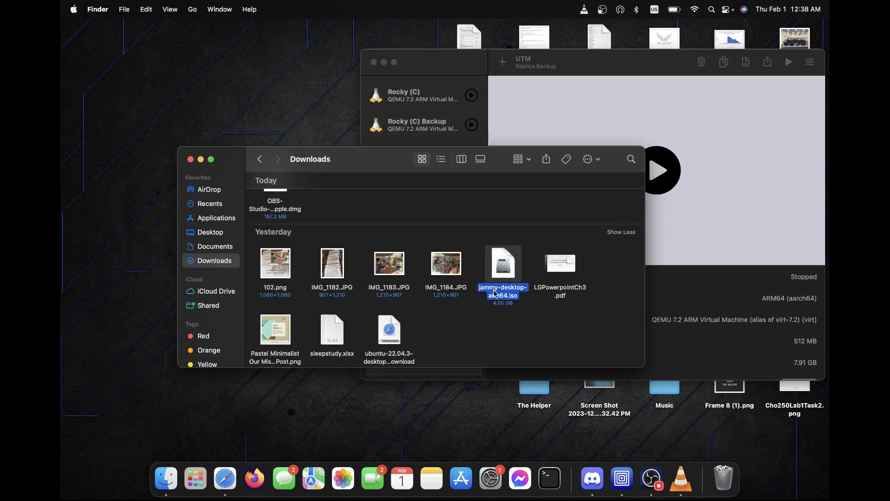
left_click(629, 66)
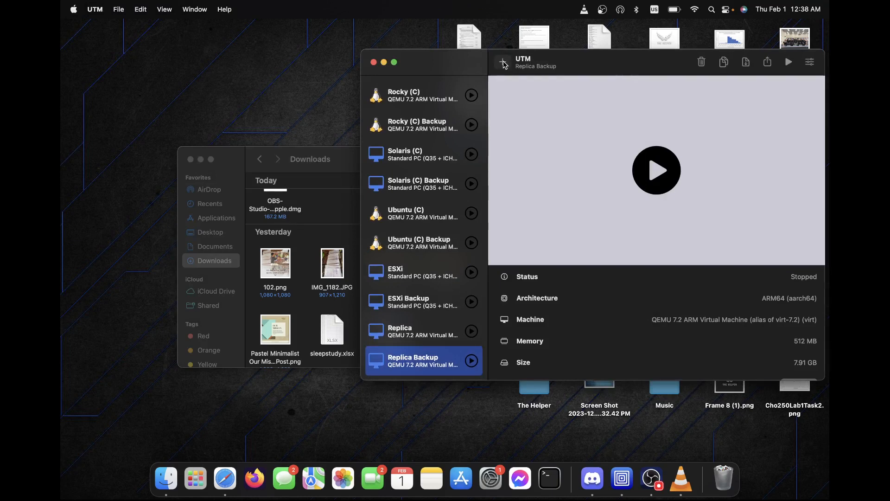
Create a new virtual machine using Virtualize with Linux as the operating system.
left_click(502, 61)
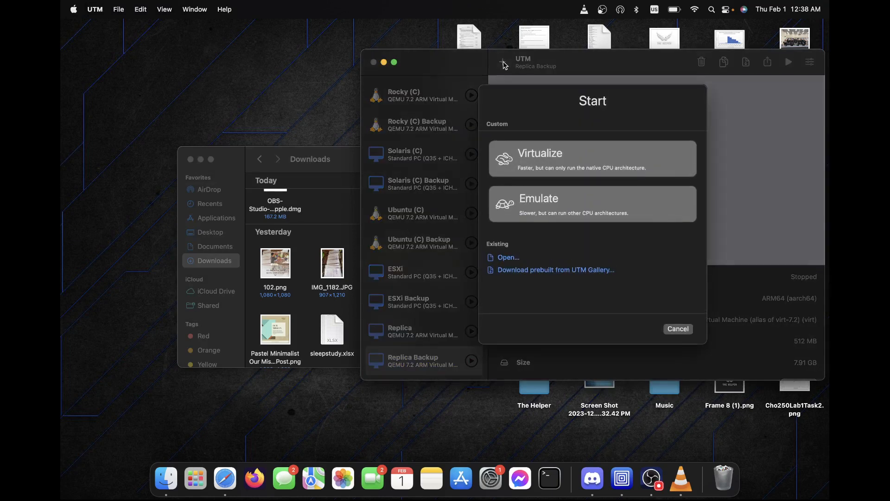
left_click(613, 161)
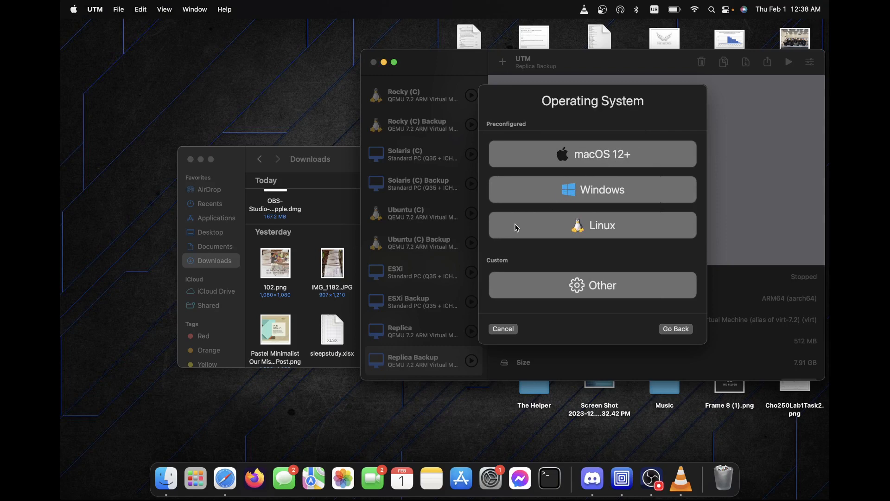
left_click(623, 226)
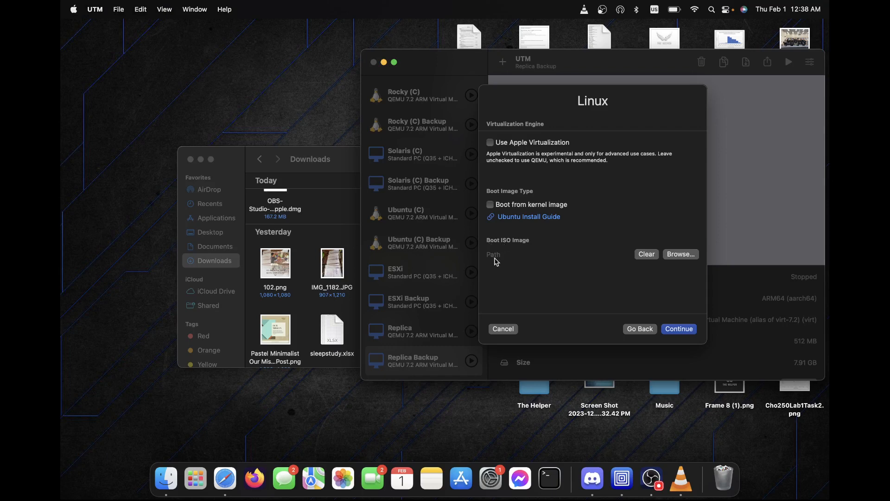
Choose jammy-desktop-arm64.iso from Downloads as the Linux VM's boot ISO image.
left_click(339, 228)
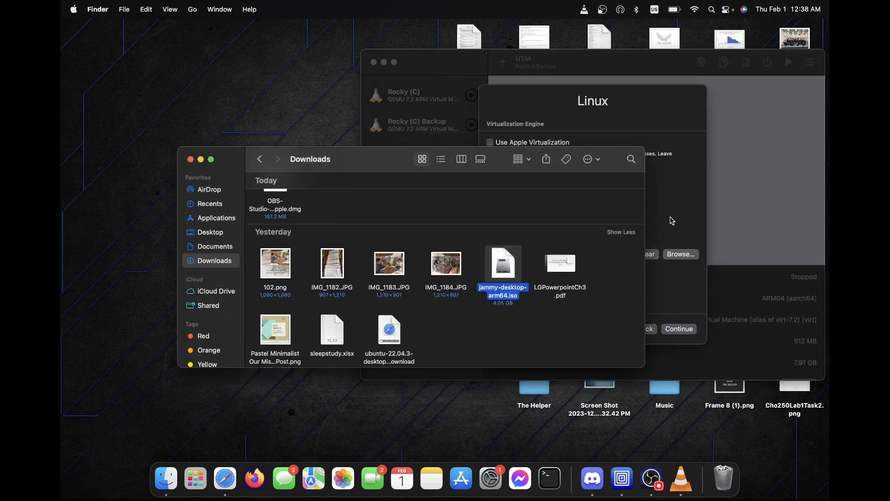
left_click(653, 109)
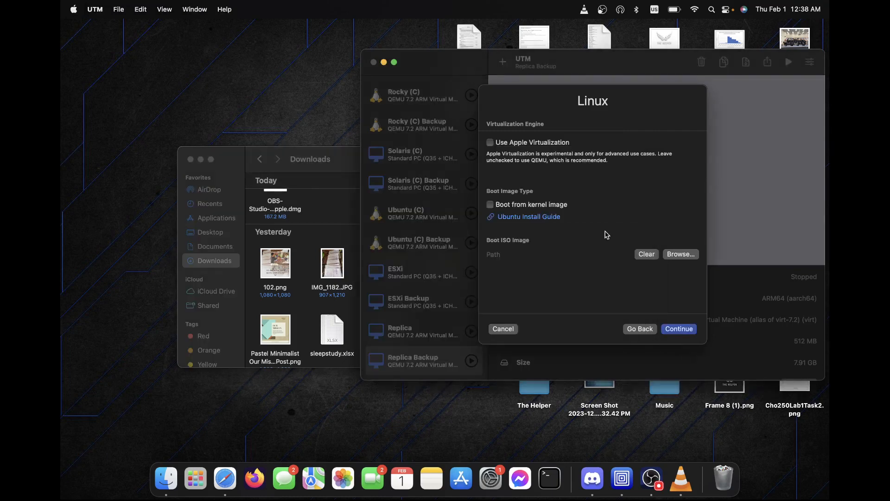
left_click(682, 255)
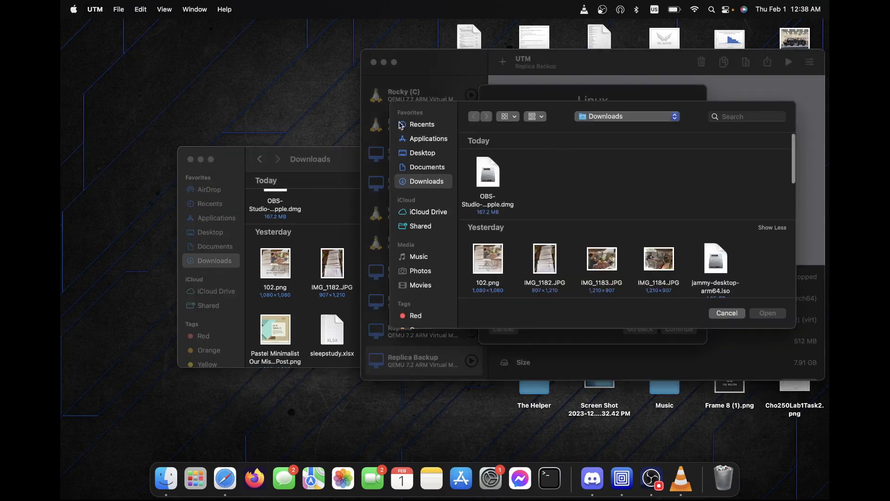
scroll(557, 210, "down", 1)
scroll(557, 210, "down", 3)
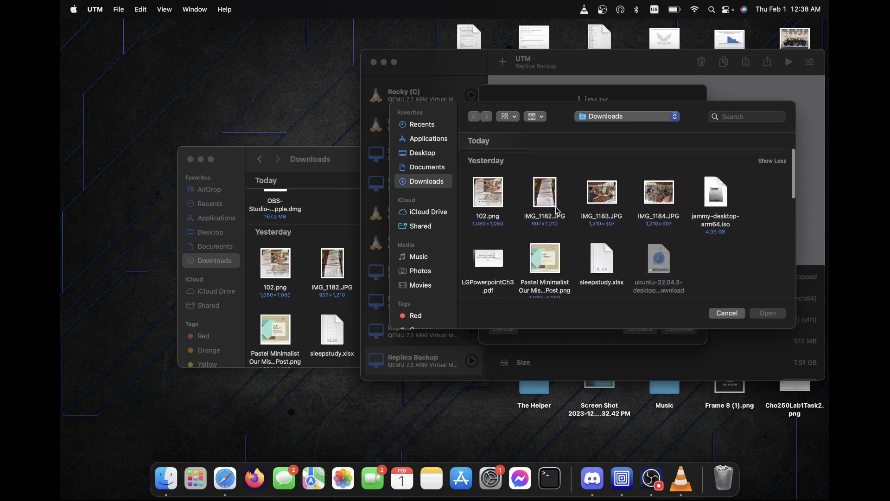
left_click(723, 212)
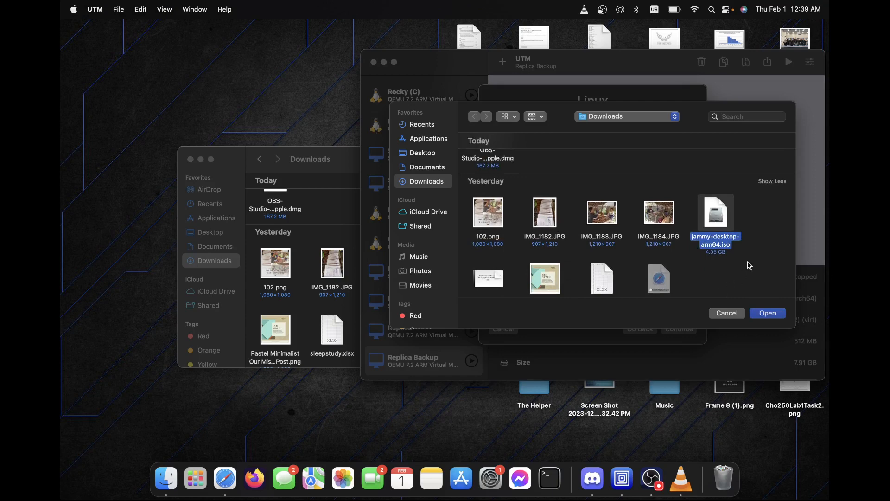
left_click(767, 313)
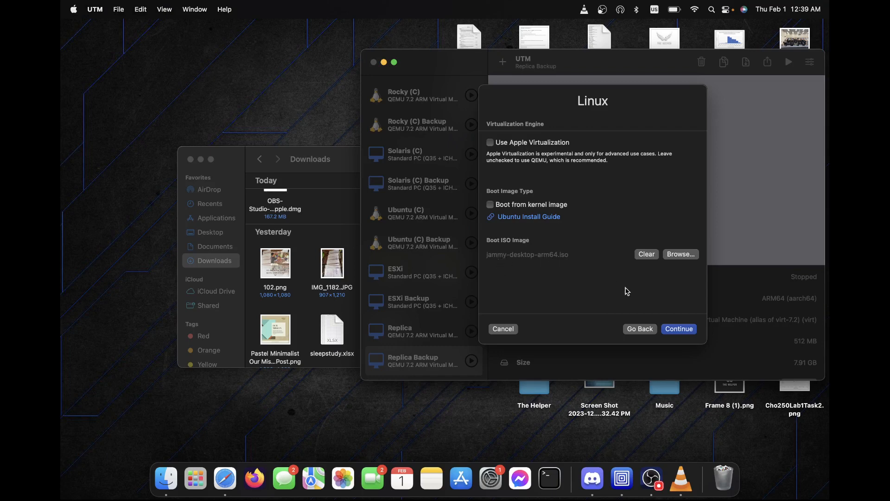
Continue to the Hardware page and set memory to 8192 MB, leaving CPU cores at Default.
left_click(672, 329)
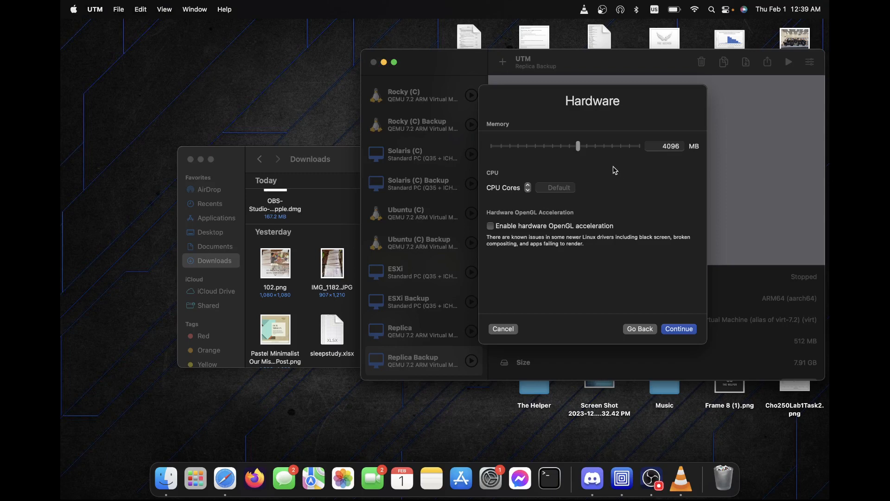
left_click_drag(597, 146, 597, 147)
left_click_drag(663, 148, 686, 150)
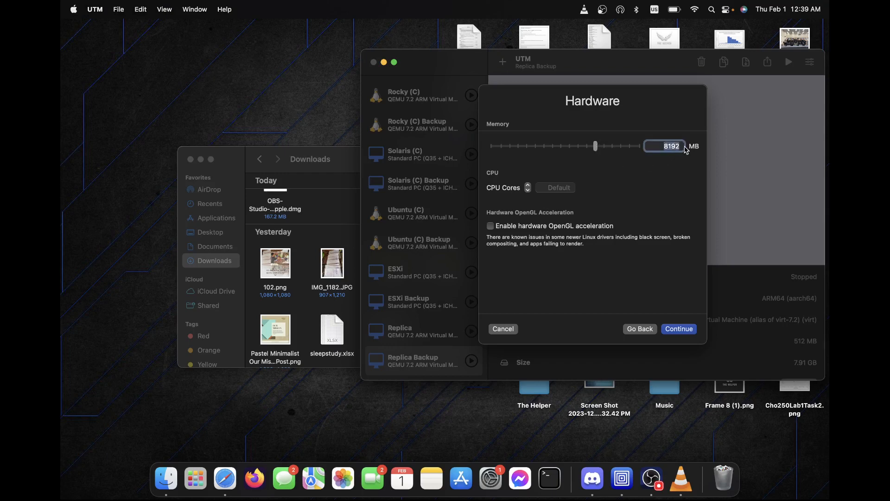
left_click(641, 166)
left_click(662, 150)
left_click_drag(660, 146, 703, 149)
left_click(645, 166)
left_click(668, 146)
left_click_drag(660, 146, 695, 150)
left_click(639, 164)
left_click(544, 186)
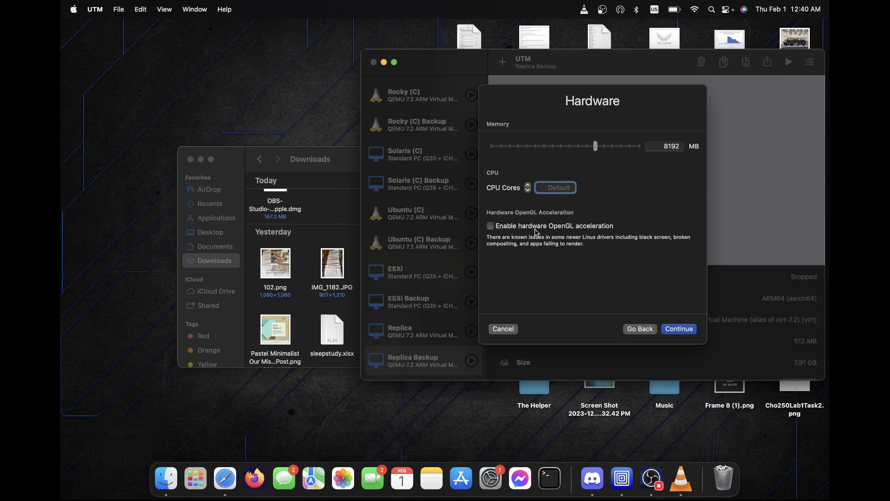
left_click(579, 269)
Reduce the storage drive from 64 GB to 20 GB and continue to Shared Directory.
left_click(679, 328)
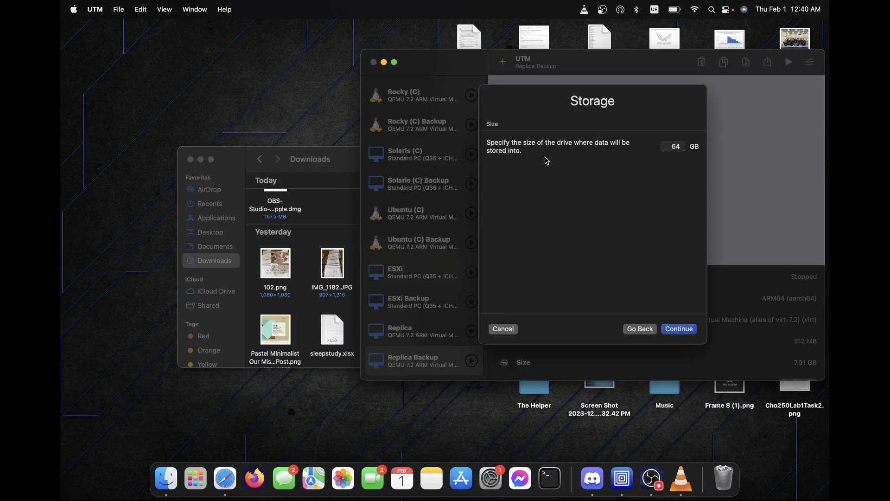
left_click(682, 148)
key("BackSpace")
left_click(649, 237)
left_click(683, 330)
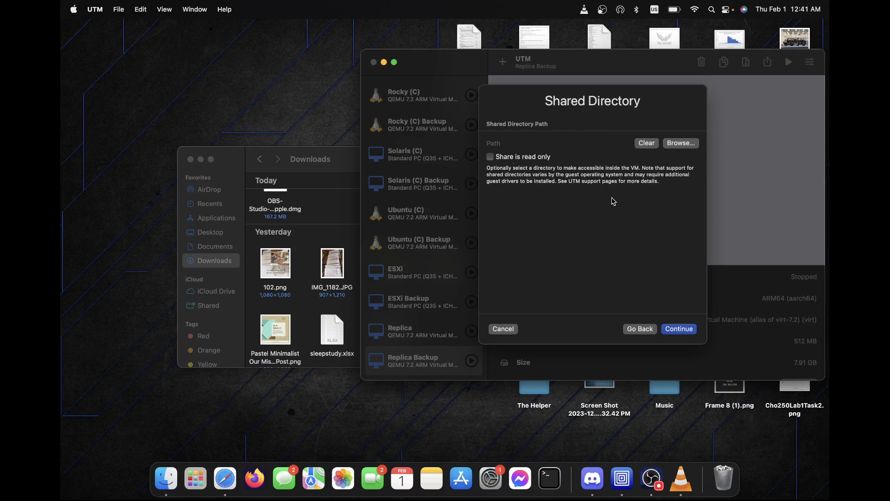
Skip the shared directory and rename the VM from 'Linux' to 'Ubuntu (test)' on the summary page.
left_click(677, 330)
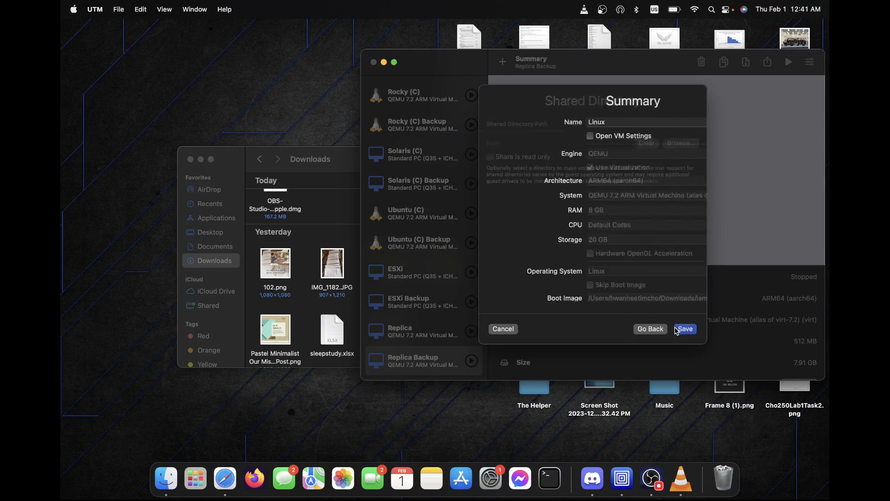
left_click(638, 122)
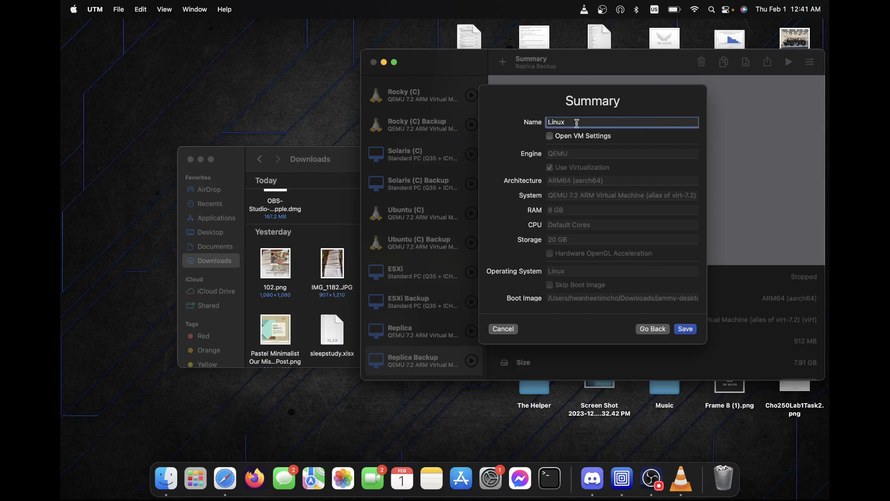
left_click_drag(621, 121, 388, 121)
key("BackSpace")
type("untu (test")
scroll(554, 221, "down", 4)
scroll(553, 221, "up", 4)
Save the Ubuntu (test) VM and select it in the sidebar to review its 8 GB, ARM64 details.
left_click(686, 329)
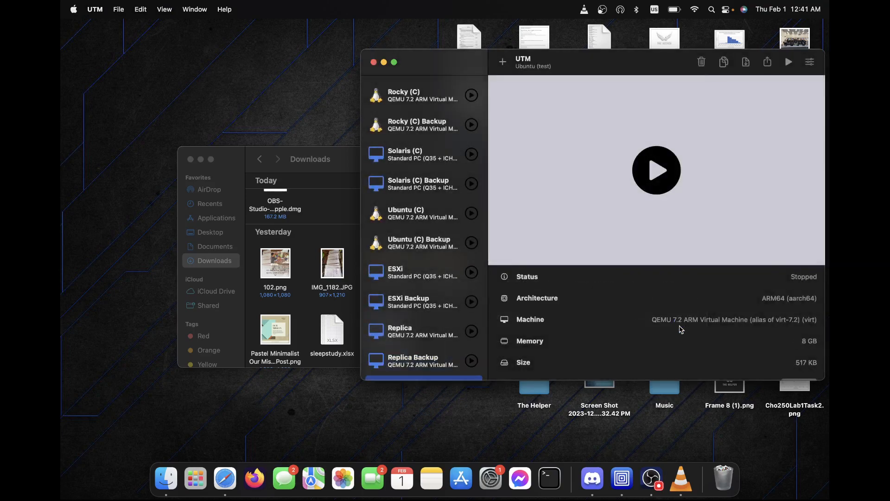
scroll(425, 261, "down", 2)
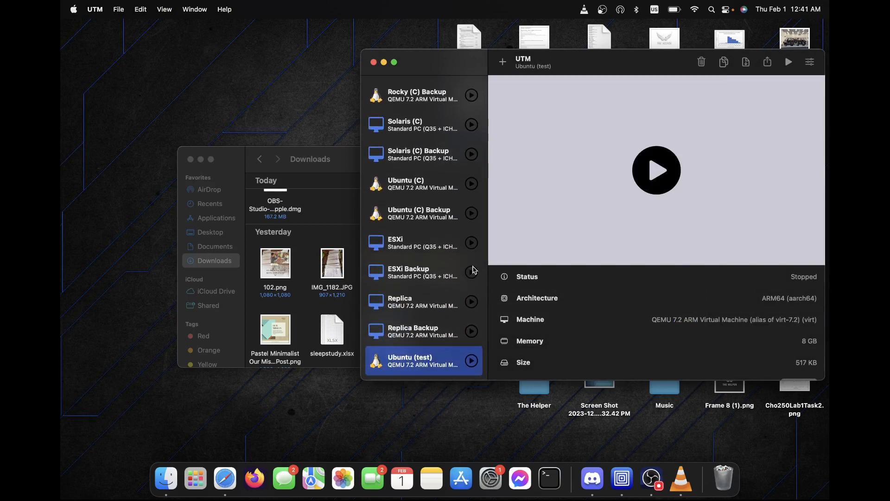
scroll(408, 139, "up", 10)
scroll(404, 132, "down", 10)
scroll(616, 317, "down", 3)
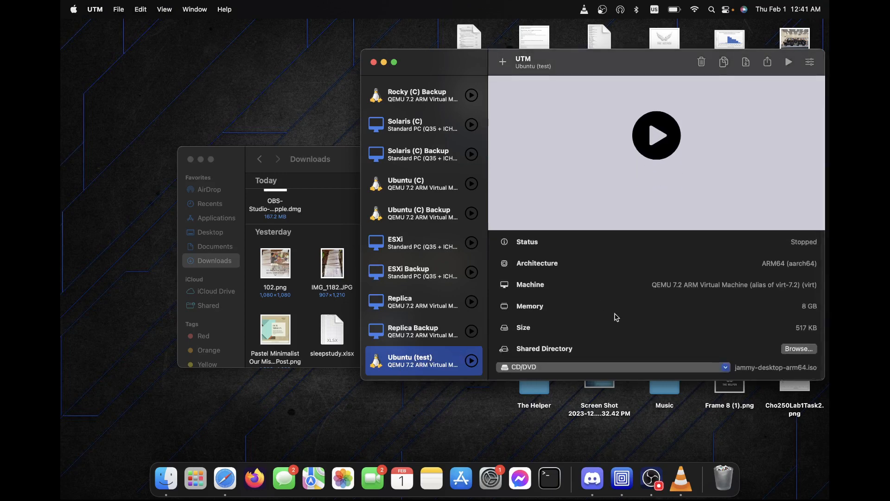
scroll(583, 307, "up", 3)
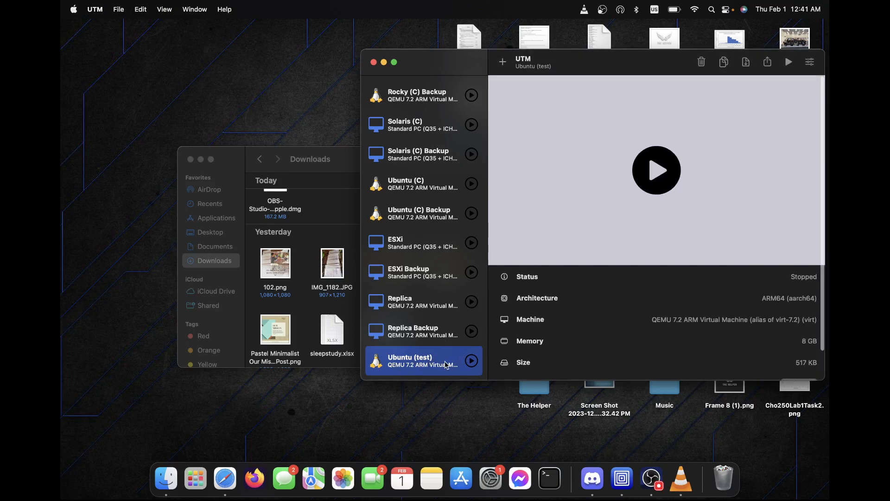
left_click(431, 316)
left_click(432, 362)
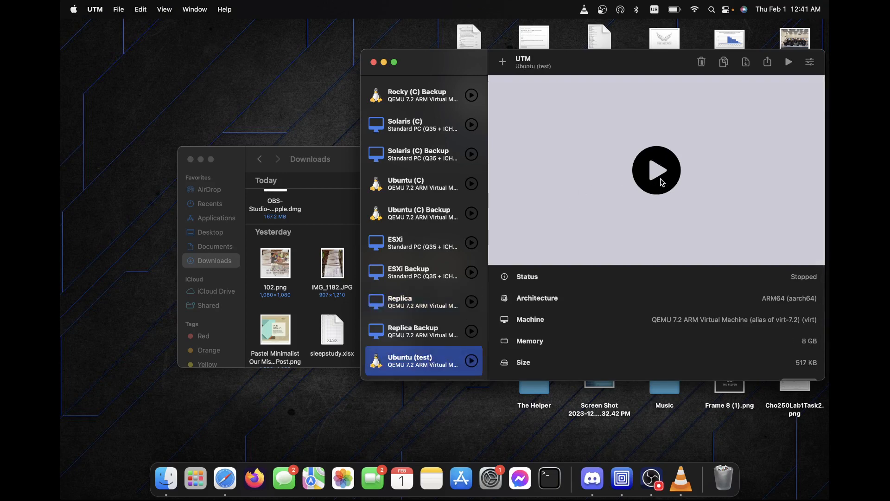
Start the Ubuntu (test) VM and boot the 'Try or Install Ubuntu' GRUB entry.
left_click(657, 181)
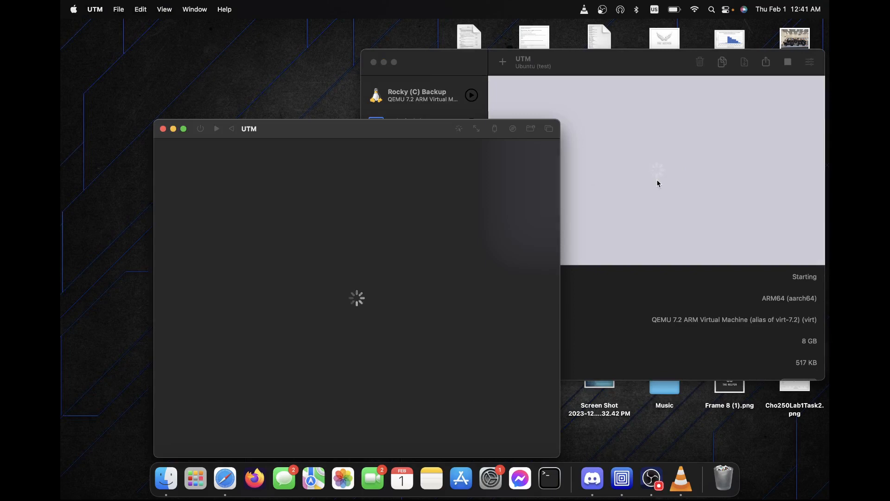
left_click_drag(403, 129, 473, 83)
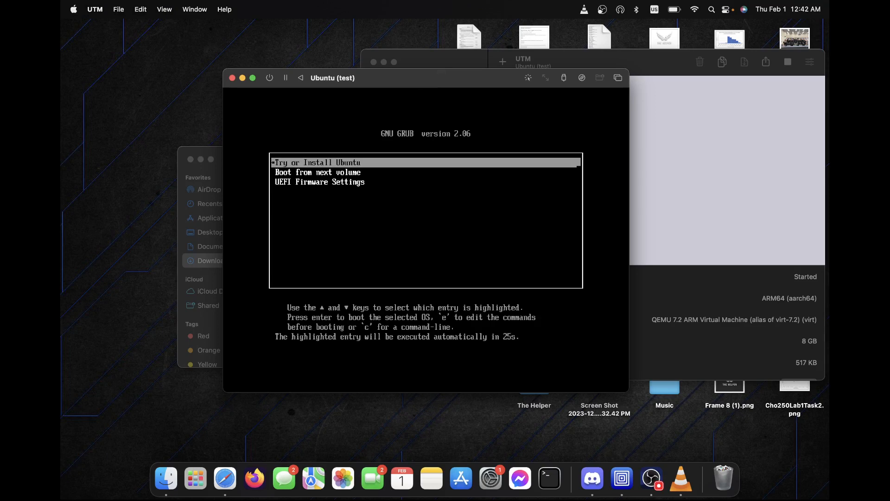
key("Down")
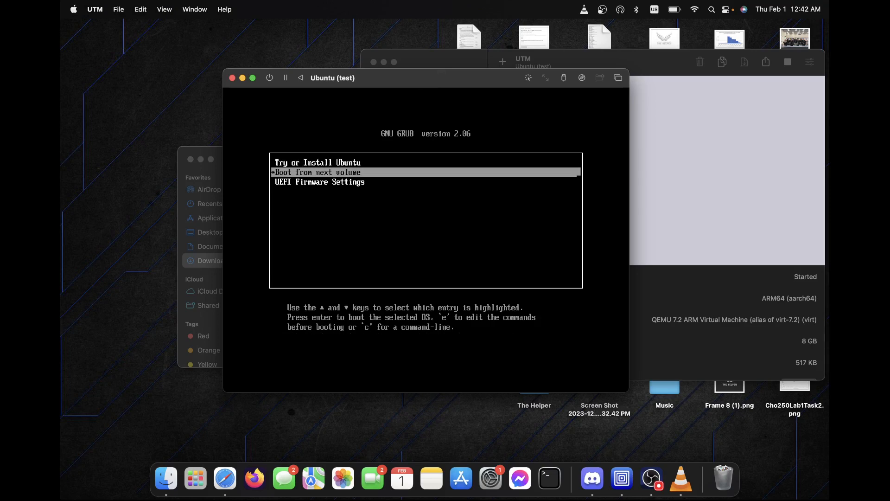
key("Down")
key("Up")
key("Up")
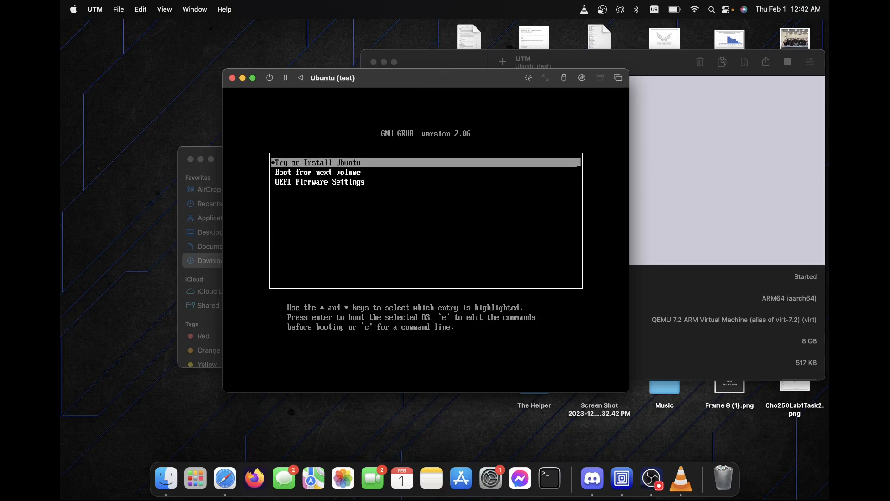
key("Return")
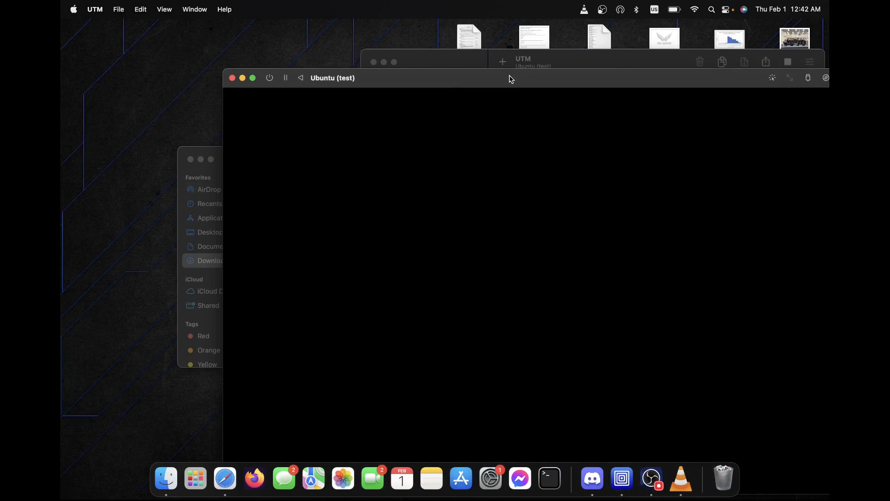
Reposition the Ubuntu VM window and dismiss the internal-error report dialog.
left_click_drag(510, 77, 419, 34)
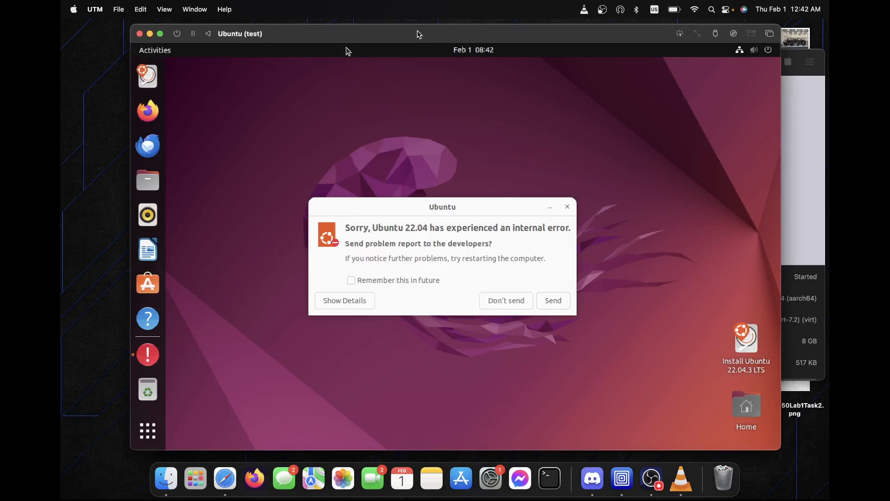
left_click_drag(419, 34, 416, 29)
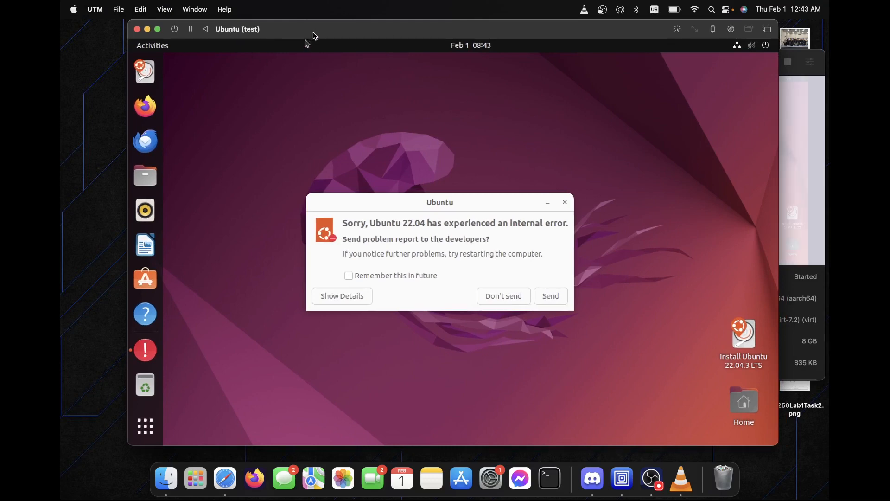
mouse_move(313, 31)
left_mouse_down()
mouse_move(360, 83)
mouse_move(336, 76)
mouse_move(319, 40)
mouse_move(294, 54)
mouse_move(308, 21)
mouse_move(303, 28)
left_mouse_up()
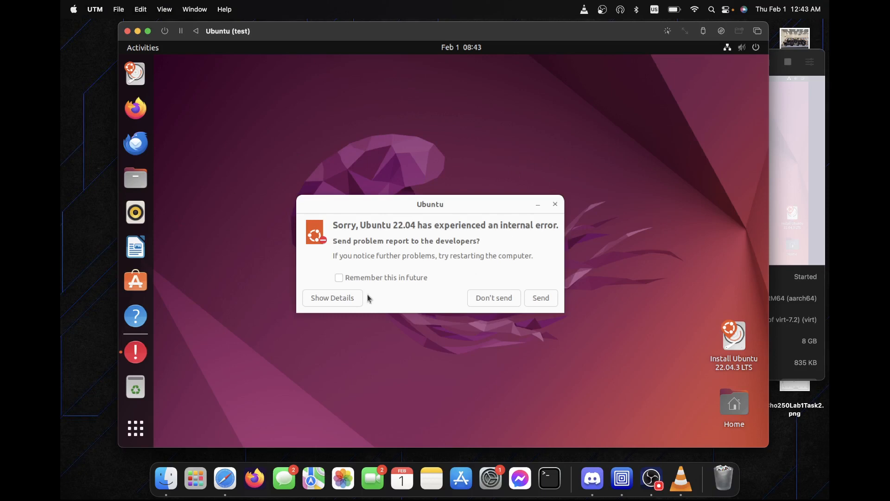
left_click(479, 213)
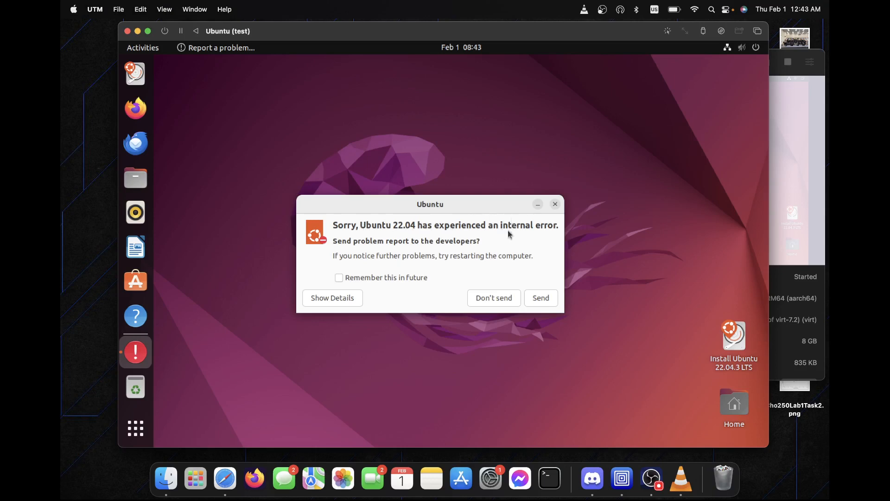
left_click(554, 204)
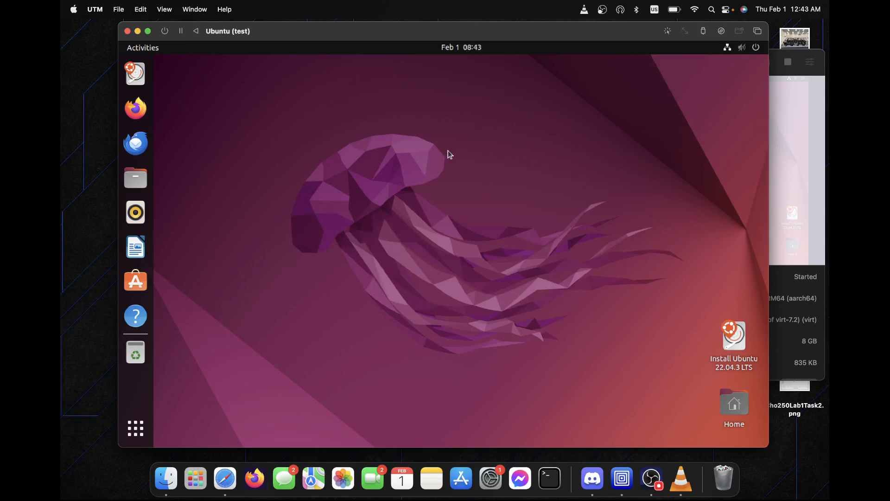
Launch Terminal from Show Applications and list the home folder with ls.
left_click(141, 429)
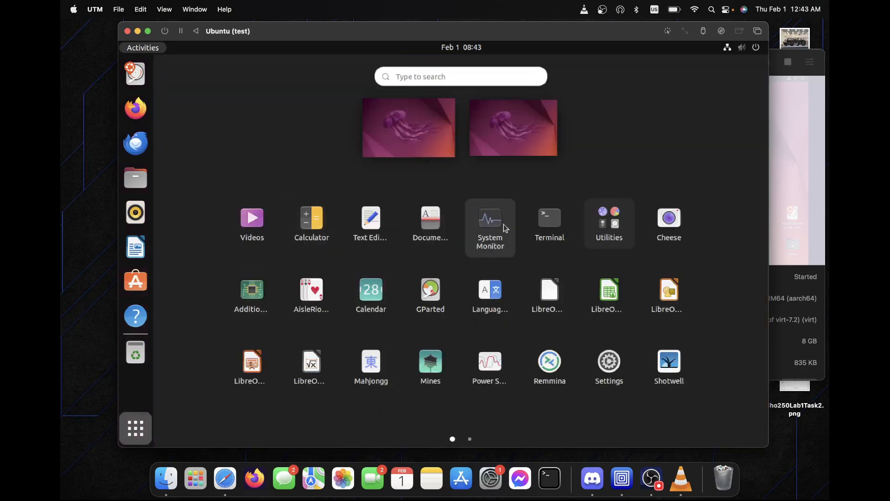
left_click(554, 219)
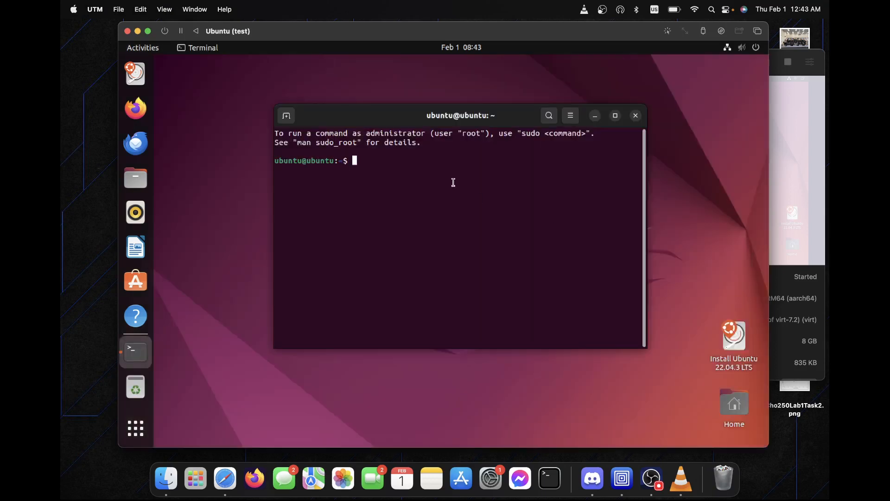
key("Return")
key("Return")
type("t")
key("BackSpace")
key("Return")
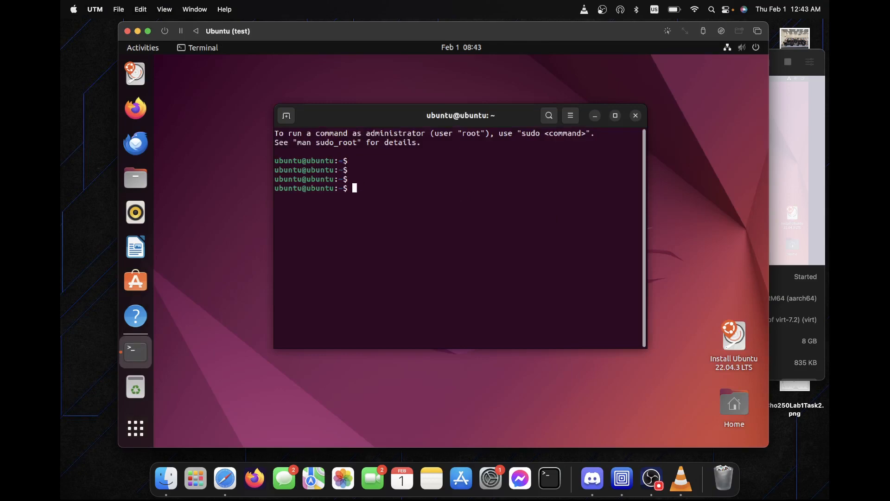
key("Return")
type("ls")
key("Return")
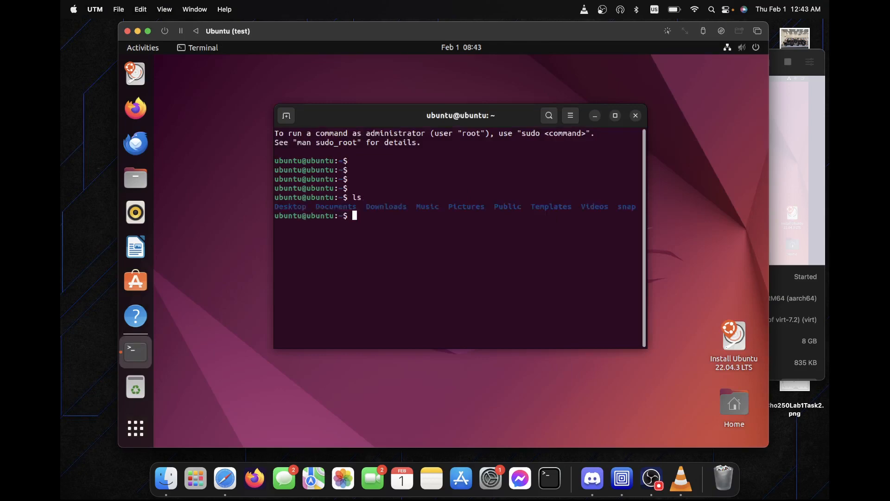
Change into Desktop and create an empty test.txt file with touch.
type("cd Desk")
key("Tab")
key("Return")
type("ls")
key("Return")
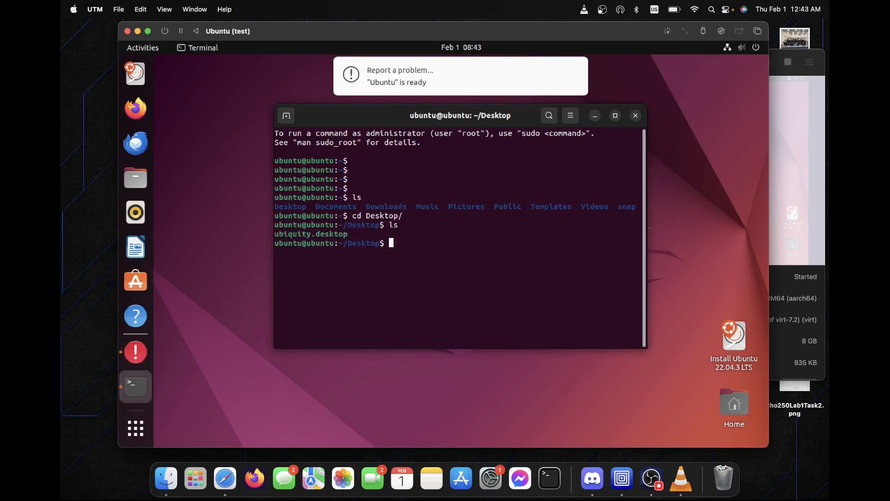
type("touch test.")
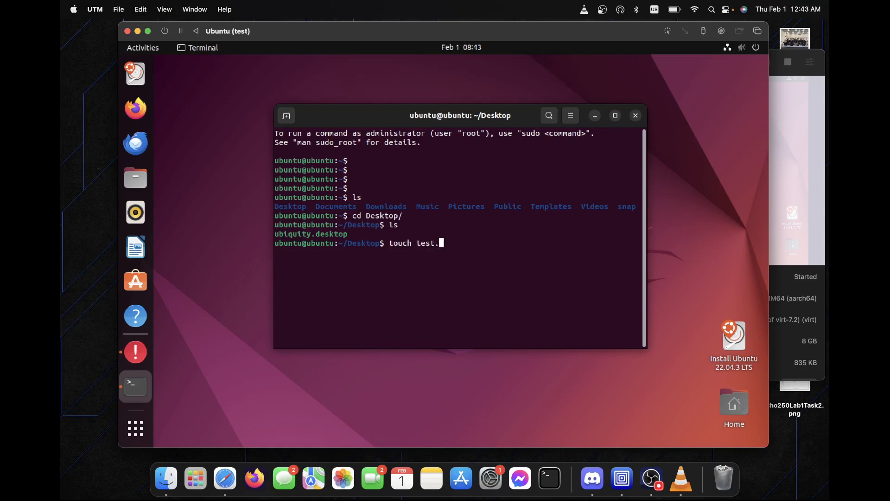
type("txt")
key("Return")
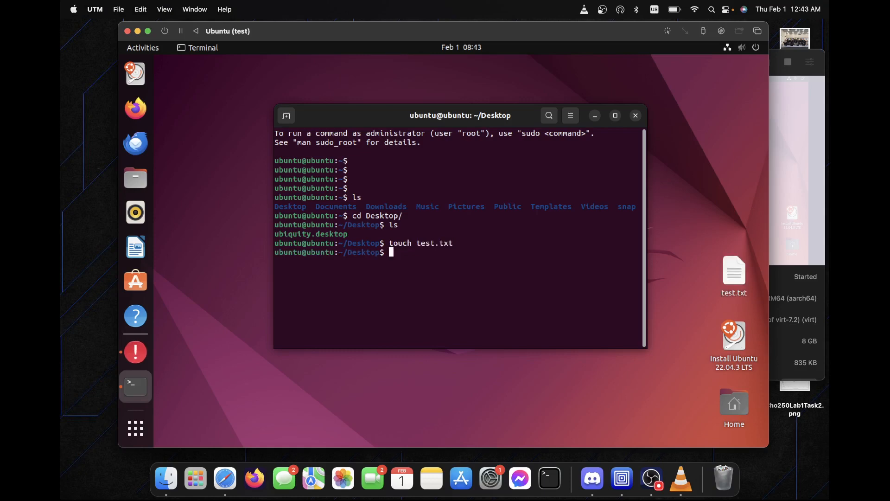
type("ls")
key("Return")
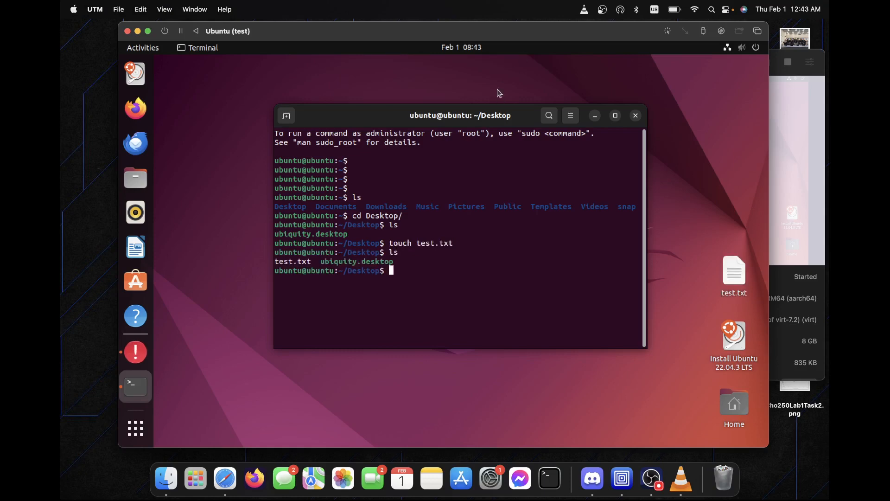
Write 'this is tim testing and writing!' into test.txt with vi, save with :wq, and list.
left_click(737, 259)
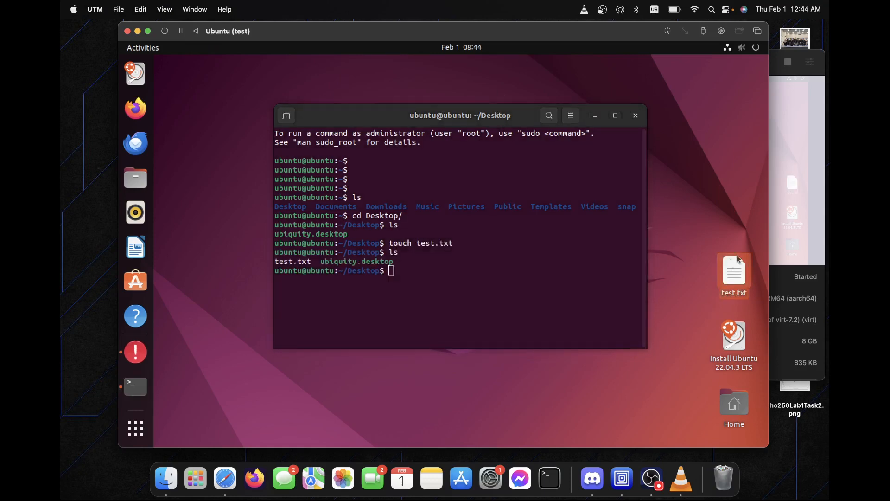
left_click(519, 294)
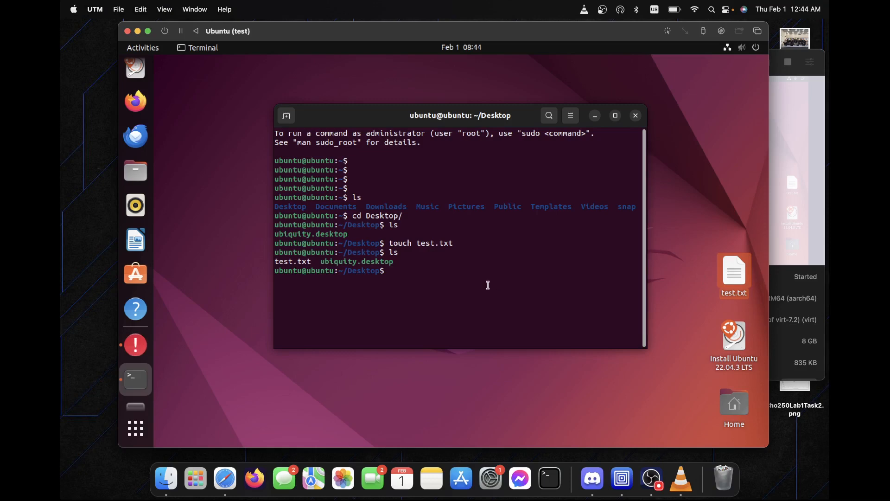
type("vi test.txt")
key("Return")
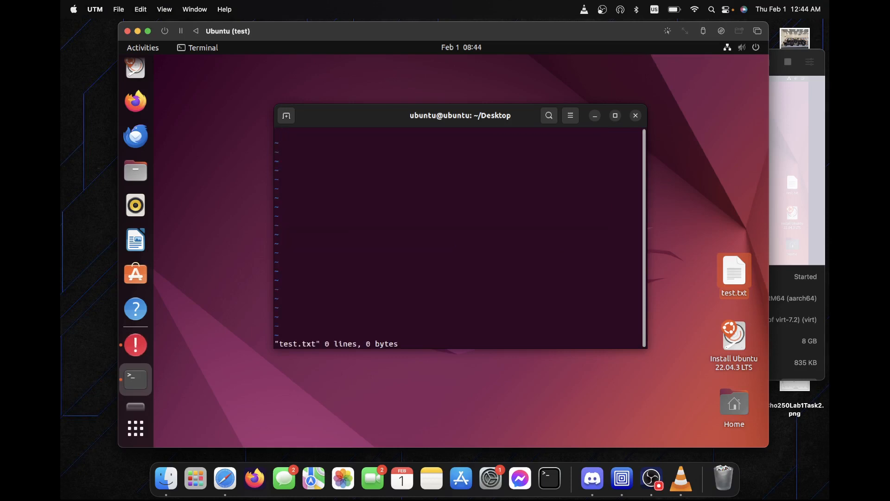
type("this is tim testing and writing!")
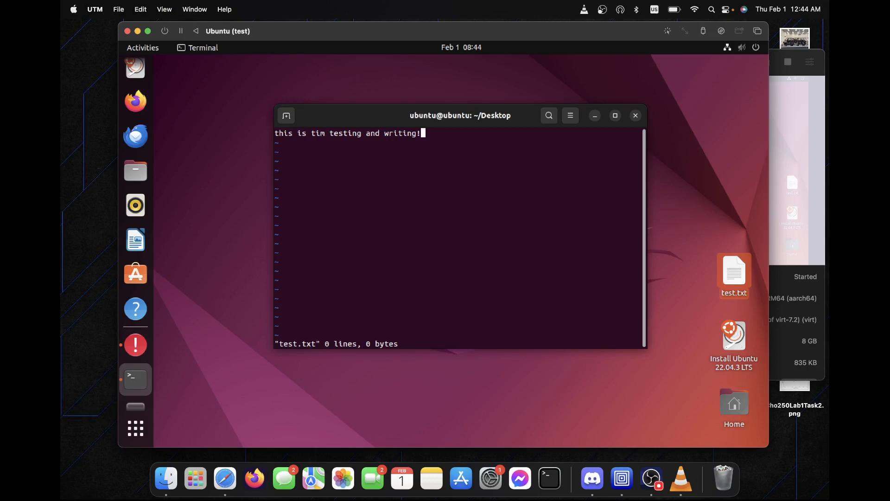
key("Escape")
type(":wq")
key("Return")
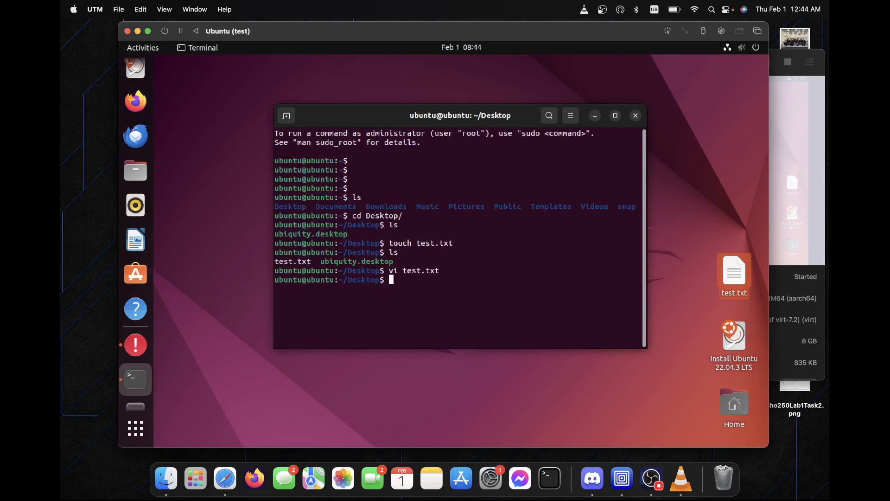
type("ls")
key("Return")
double_click(741, 277)
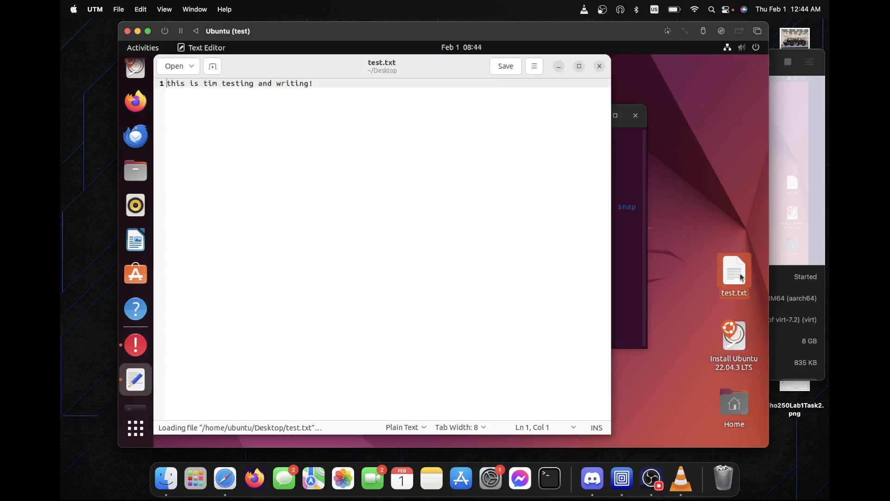
left_click_drag(313, 85, 148, 84)
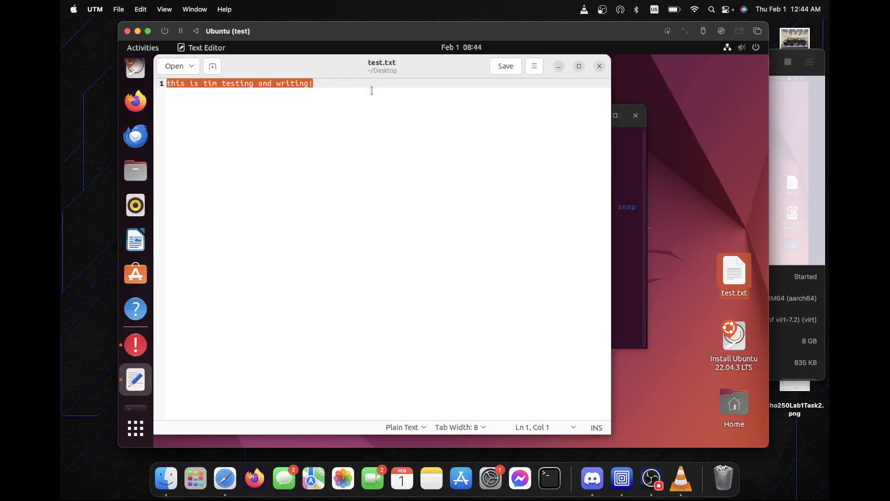
left_click(599, 66)
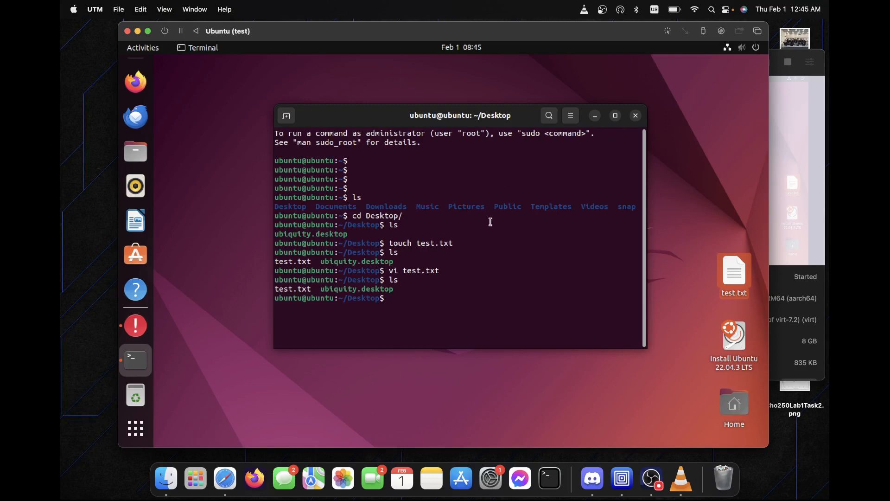
Close the terminal and error dialog, then launch the Install Ubuntu 22.04.3 LTS desktop icon.
left_click(636, 115)
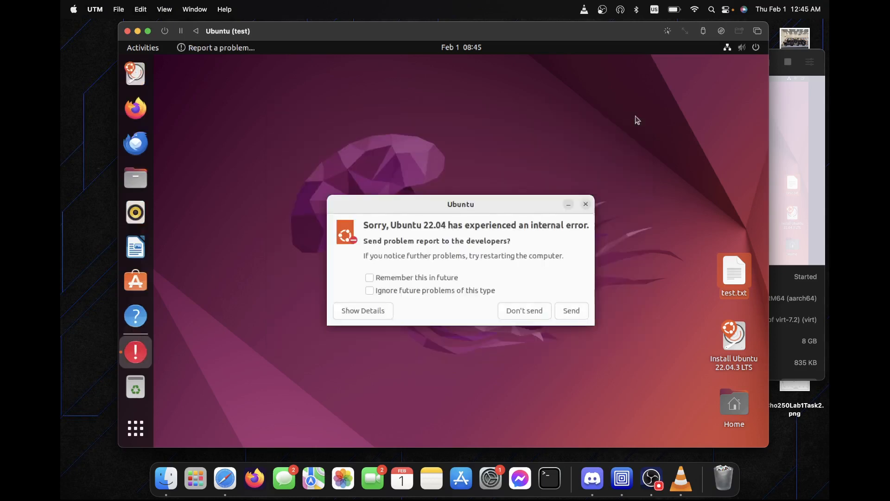
left_click(586, 204)
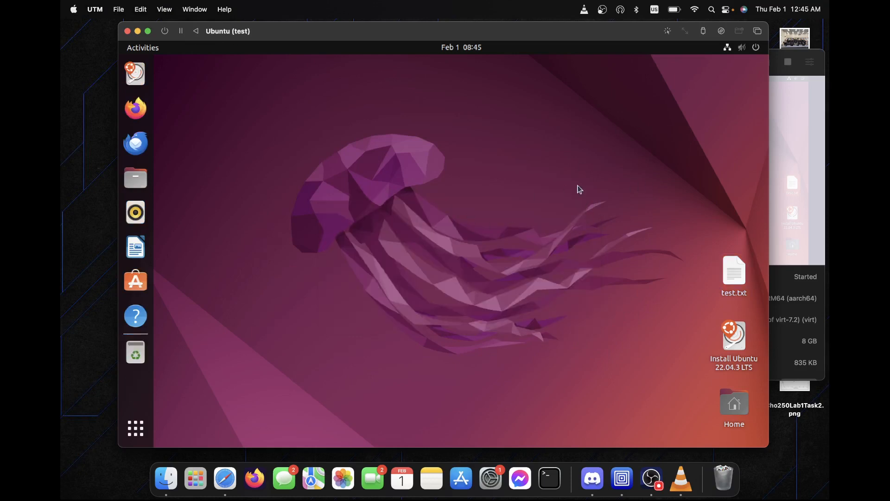
left_click(731, 355)
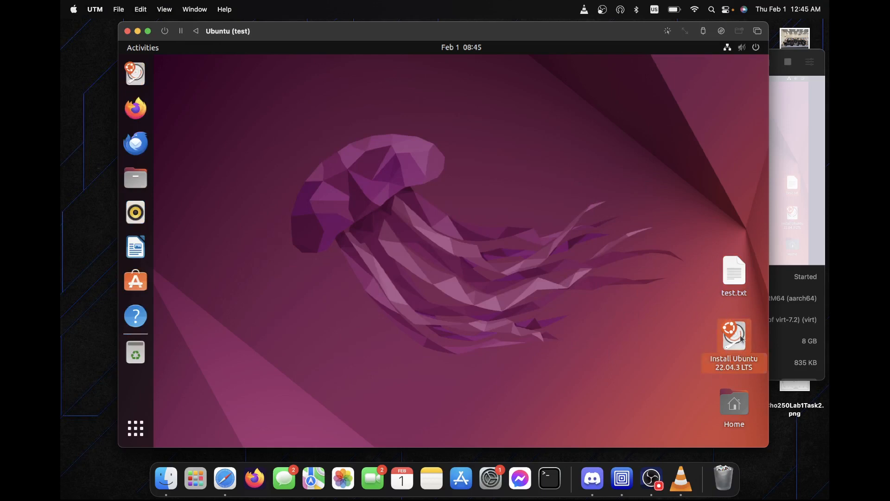
double_click(733, 335)
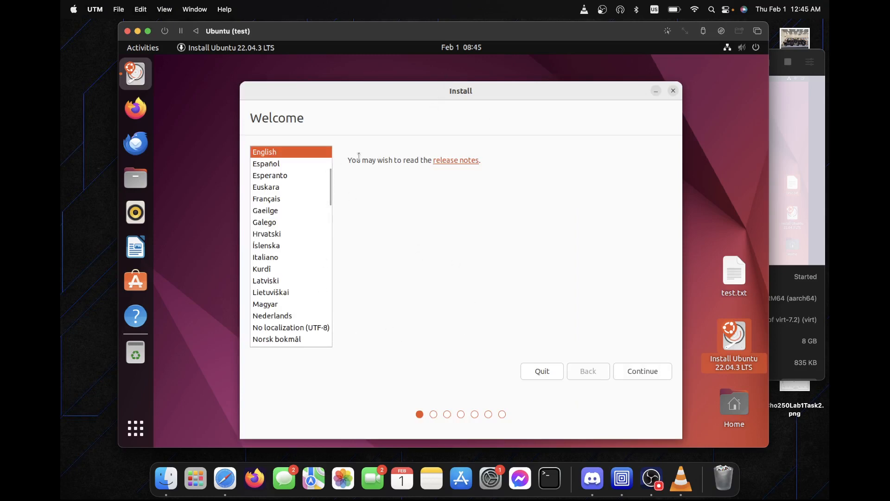
Keep English as the installer language and English (US) as the keyboard layout.
left_click(299, 165)
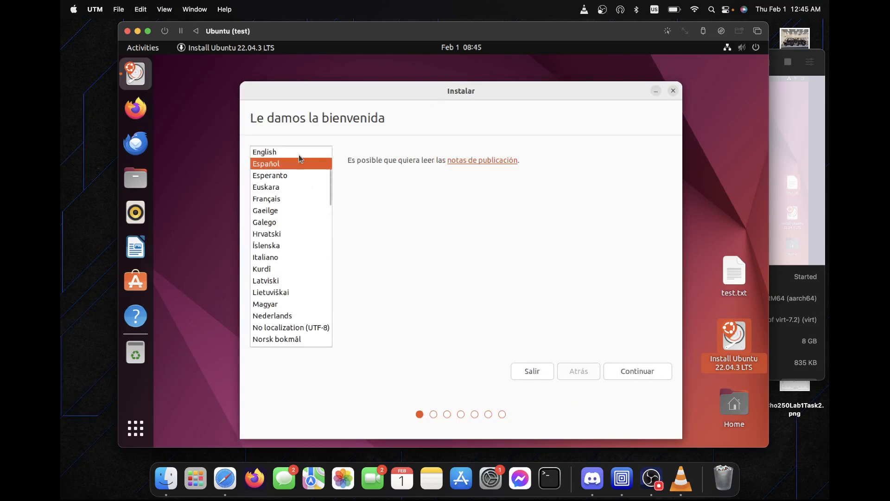
left_click(299, 155)
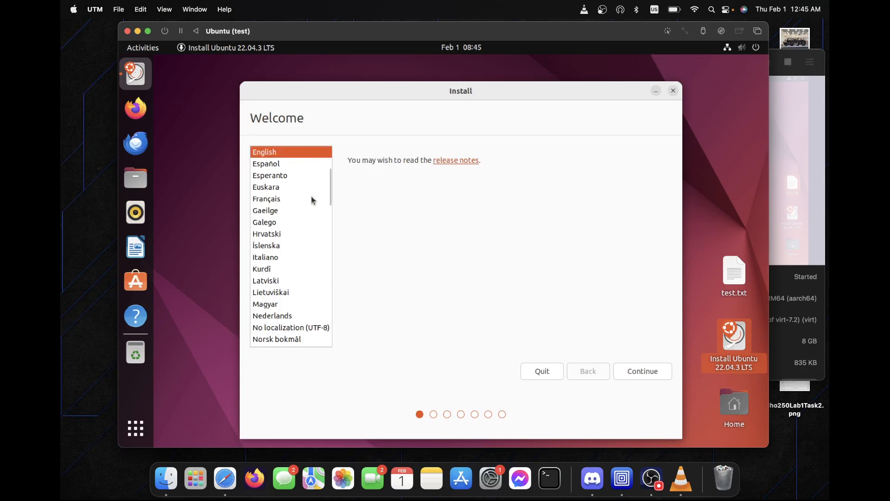
left_click(638, 376)
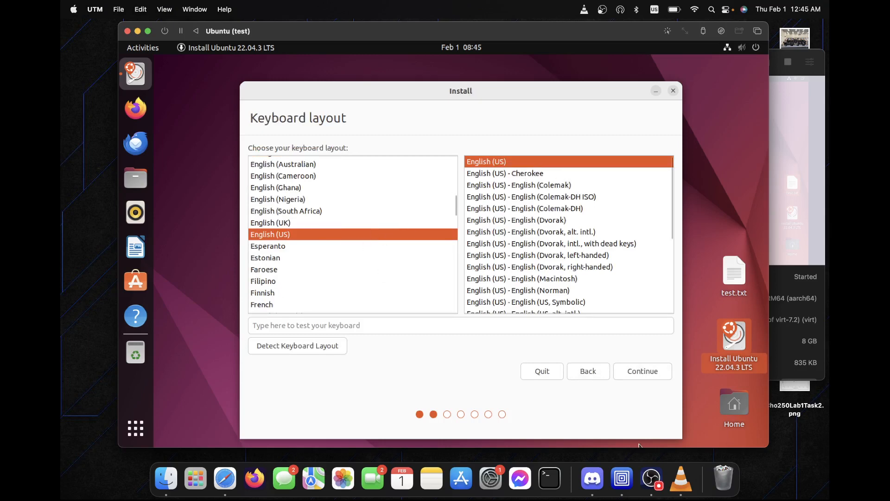
left_click(653, 377)
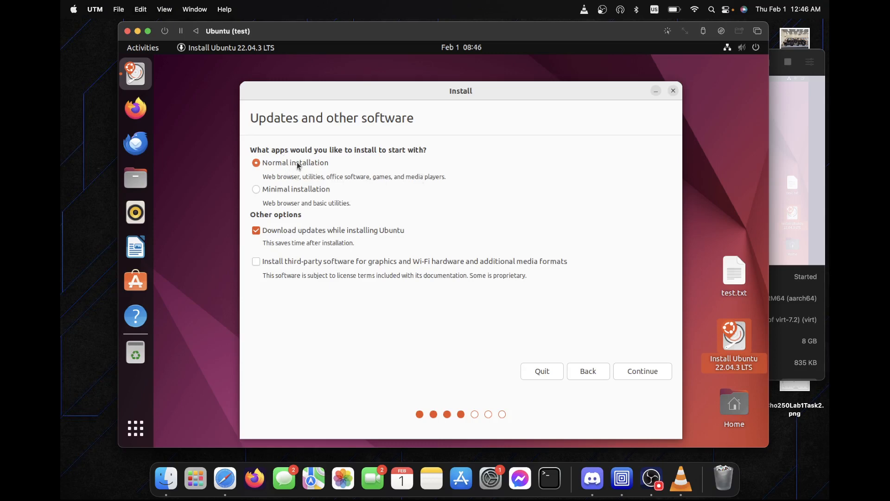
Choose Minimal installation and continue to the Installation type page.
left_click(299, 195)
left_click(658, 375)
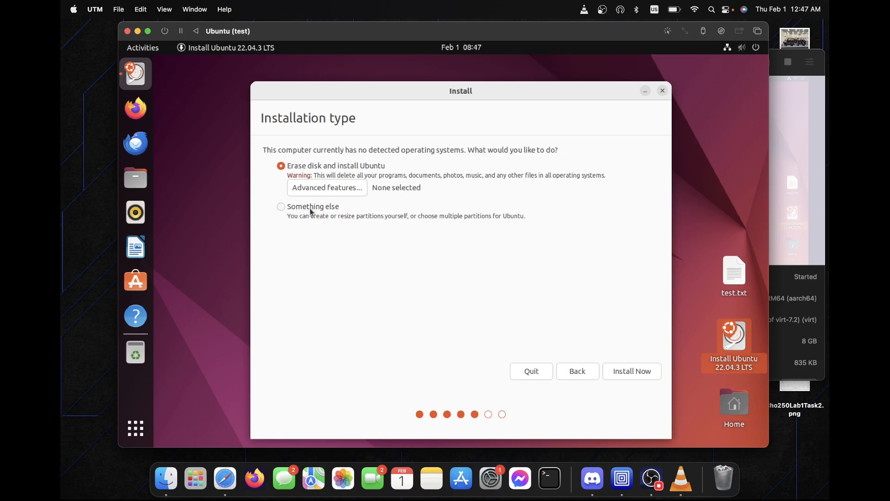
Keep 'Erase disk and install Ubuntu', start Install Now, and confirm writing the partition changes.
left_click(302, 209)
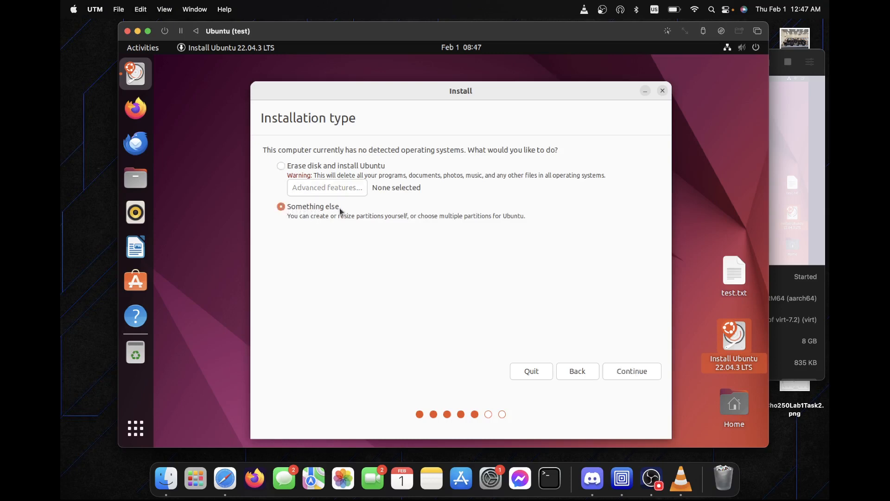
left_click(335, 166)
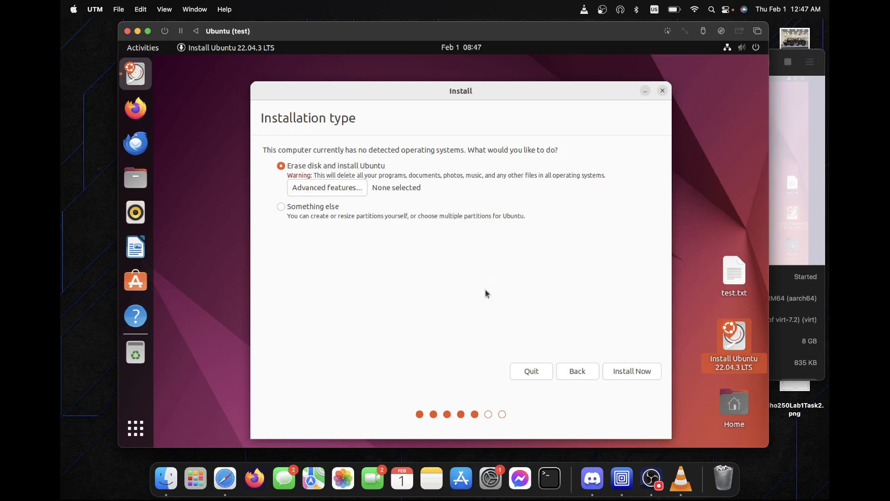
left_click(631, 374)
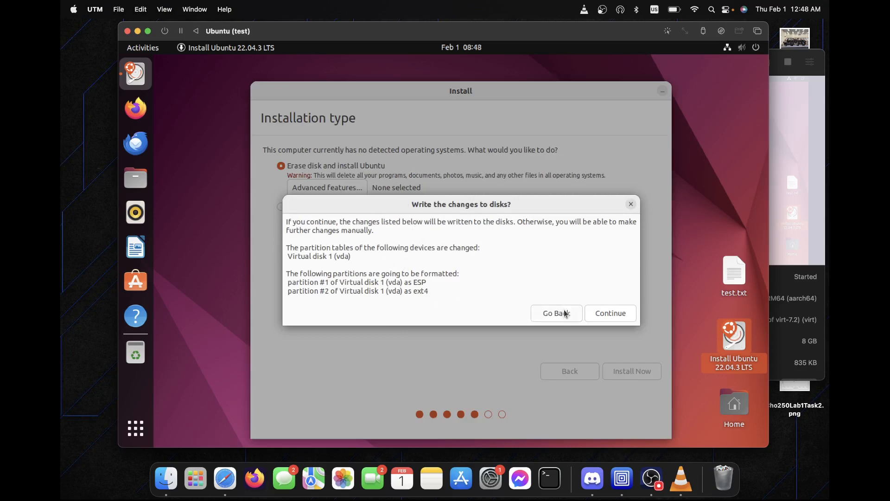
left_click(611, 314)
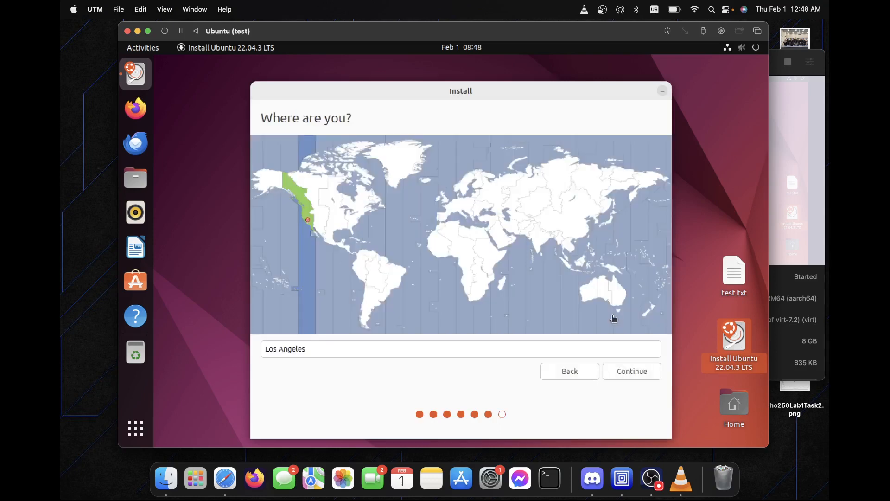
Set the location to San Diego (California, United States) and continue to the account form.
left_click(330, 344)
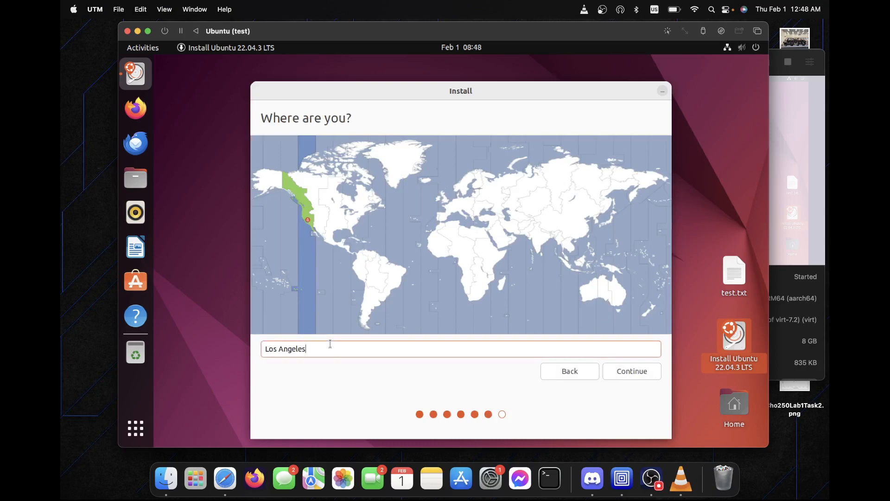
key("BackSpace")
key("BackSpace")
key("BackSpace")
key("super+a")
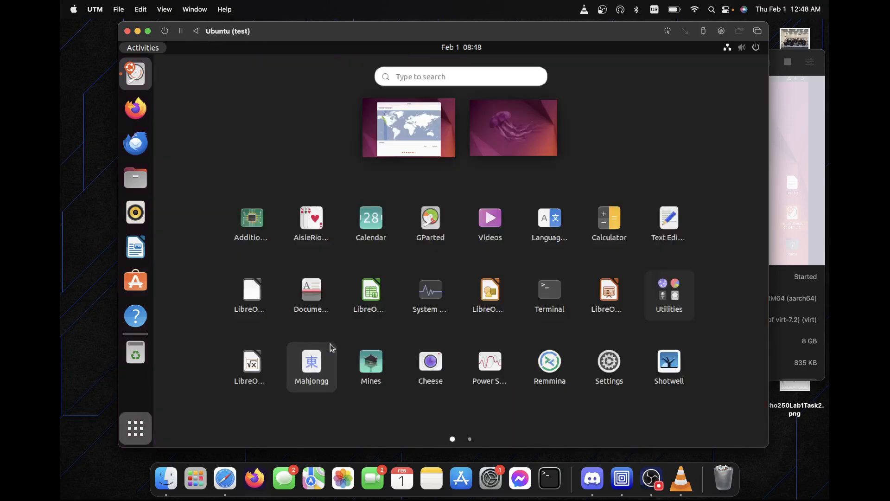
left_click(438, 176)
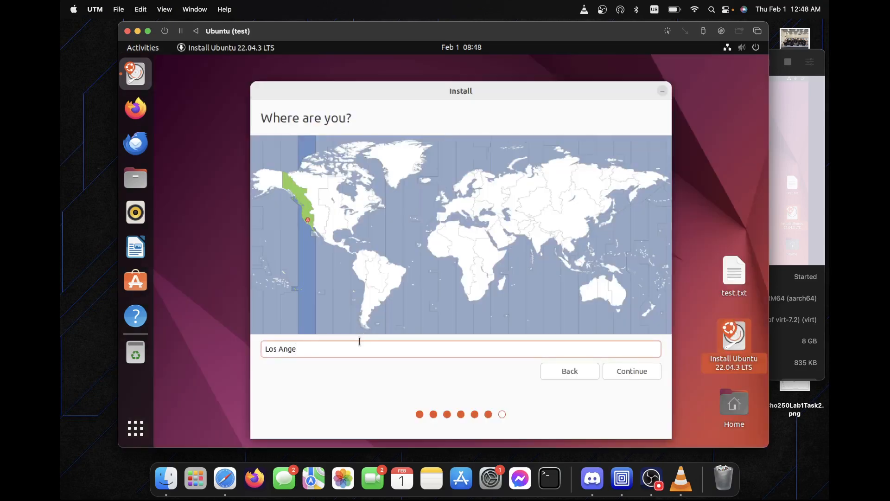
key("BackSpace")
key("BackSpace")
key("BackSpace")
key("BackSpace")
key("BackSpace")
key("BackSpace")
key("BackSpace")
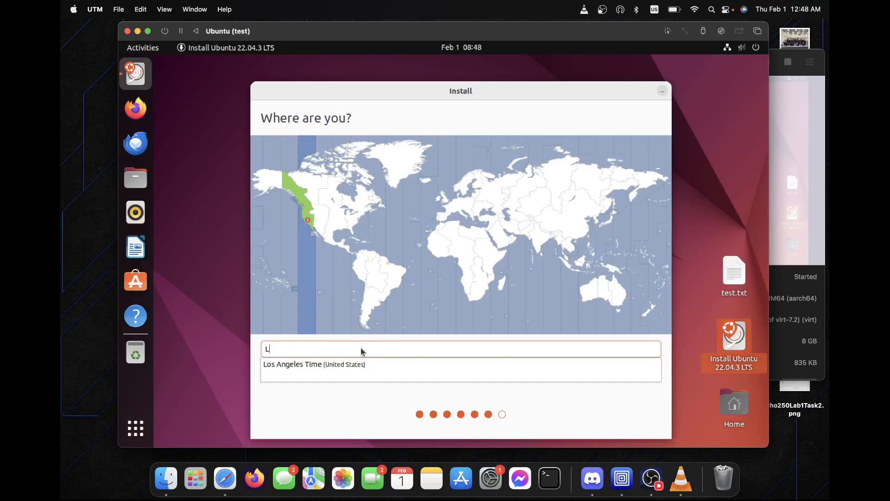
key("BackSpace")
type("san diego")
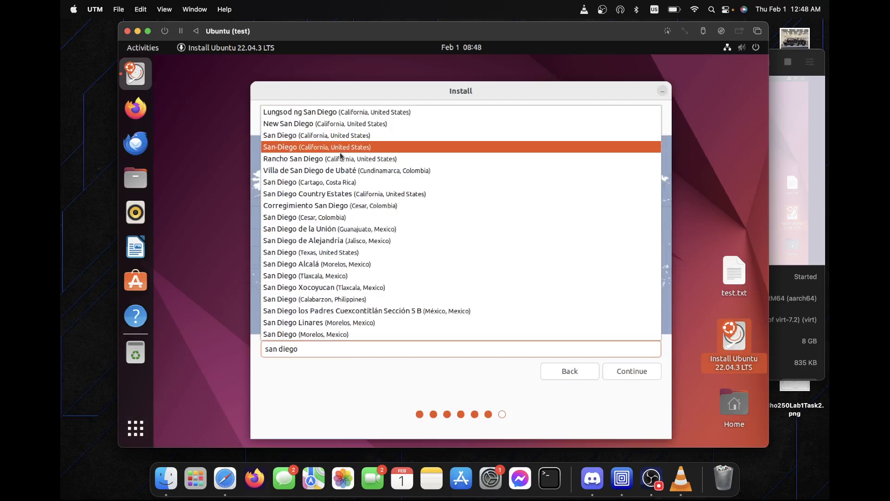
left_click(351, 135)
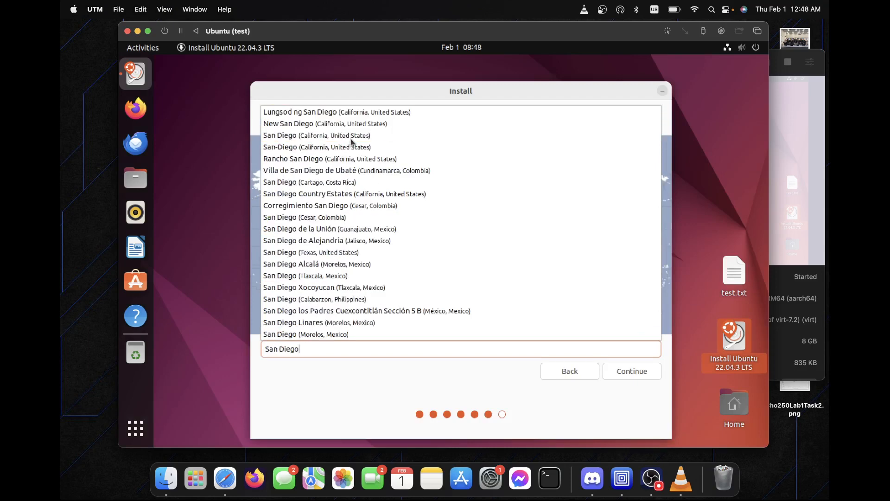
left_click(353, 137)
left_click(377, 393)
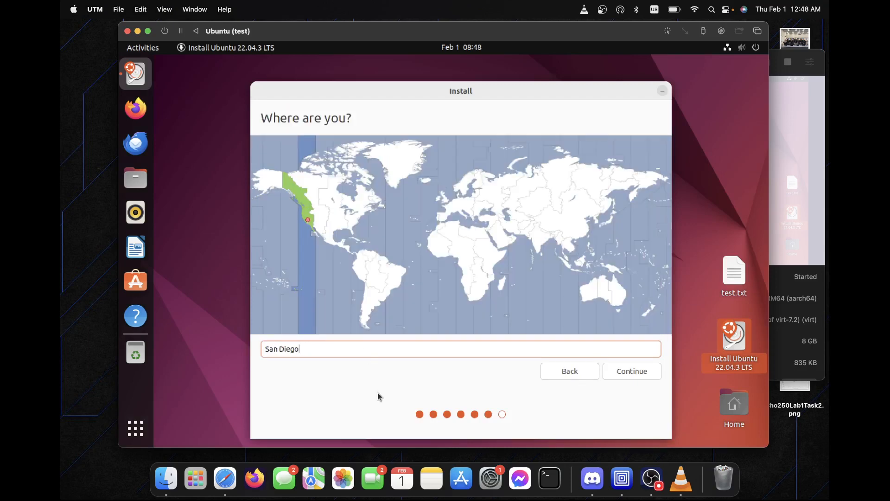
left_click(621, 371)
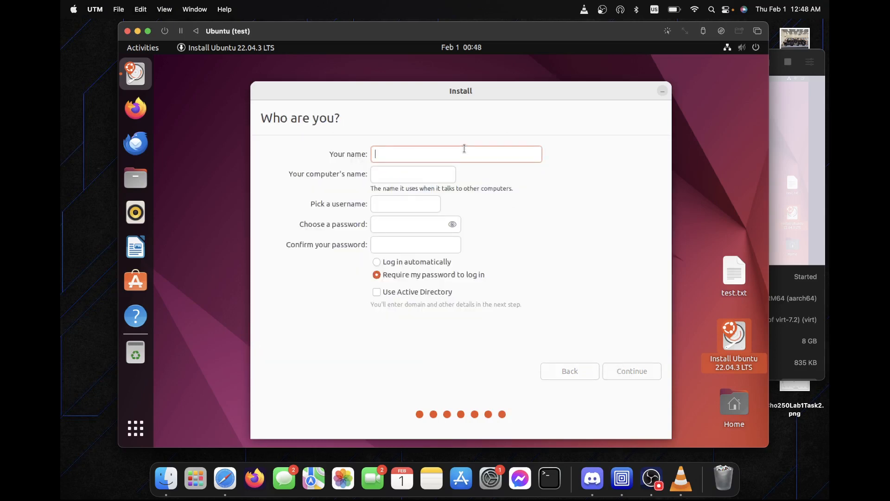
Enter 'test' as your name and replace the suggested username with 'test'.
type("test")
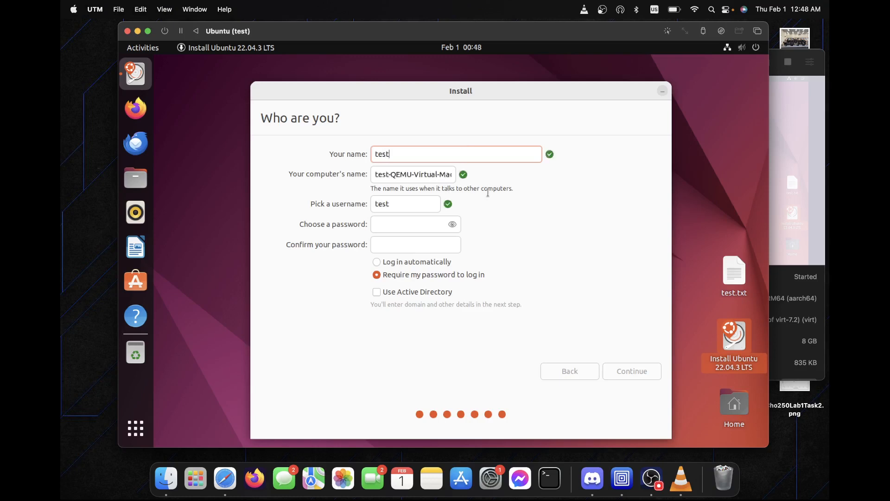
left_click_drag(404, 204, 354, 203)
type("fes")
key("BackSpace")
key("BackSpace")
key("BackSpace")
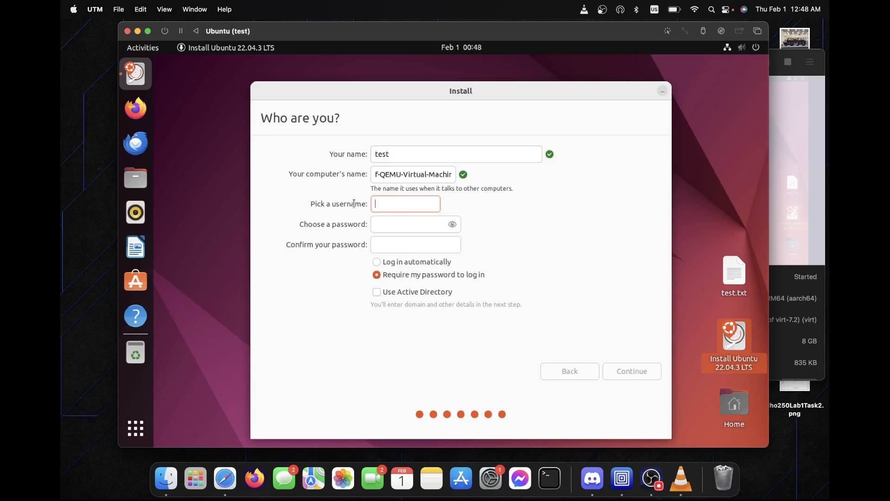
type("feij")
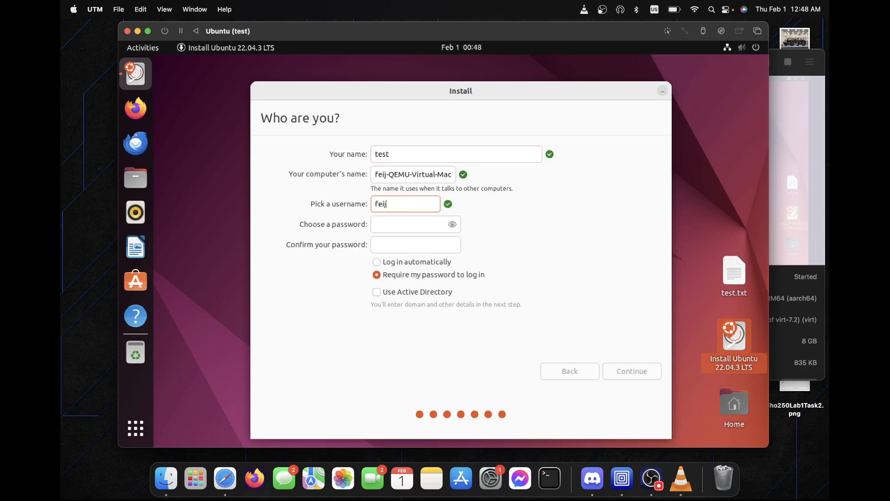
key("BackSpace")
key("BackSpace")
key("BackSpace")
key("BackSpace")
type("test")
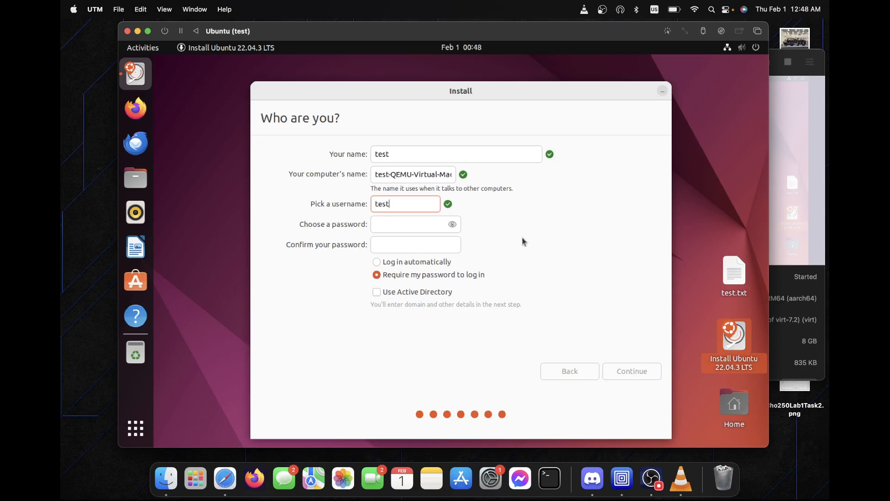
Enter a short account password and repeat it in the confirmation field.
left_click(427, 223)
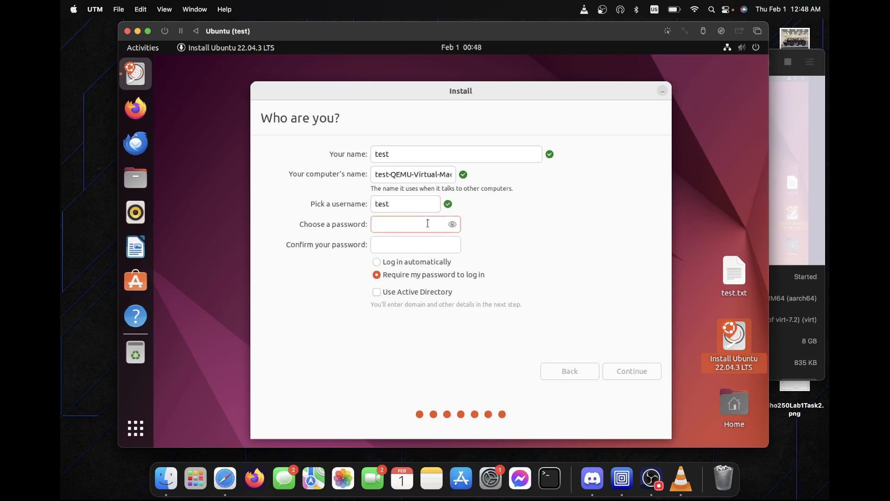
type("test")
key("Tab")
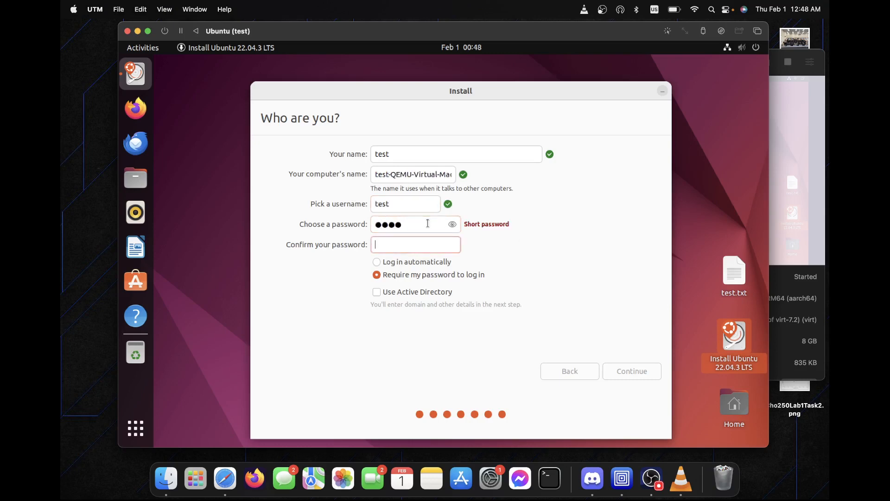
type("test")
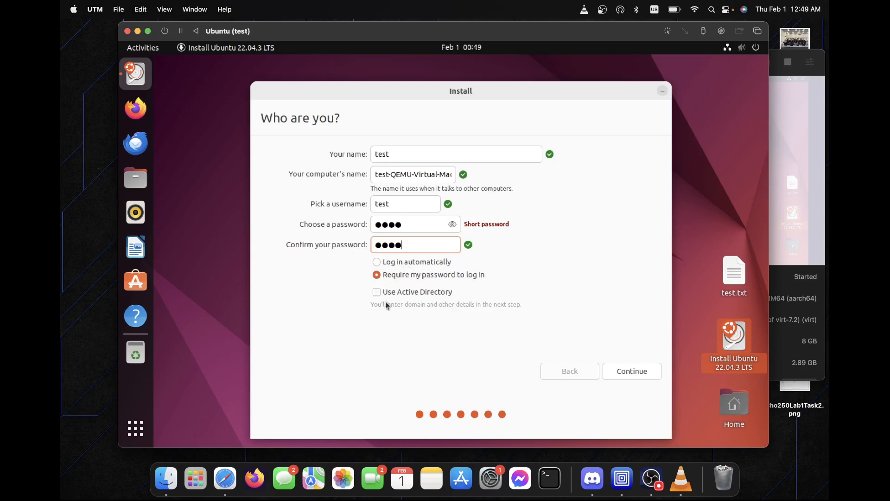
left_click(413, 154)
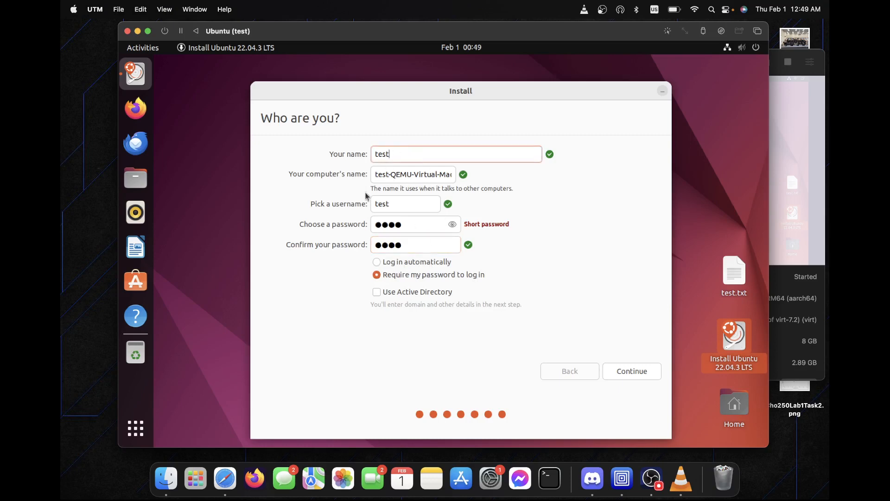
Submit the account details and let the installation to the virtual disk run to completion.
left_click(618, 376)
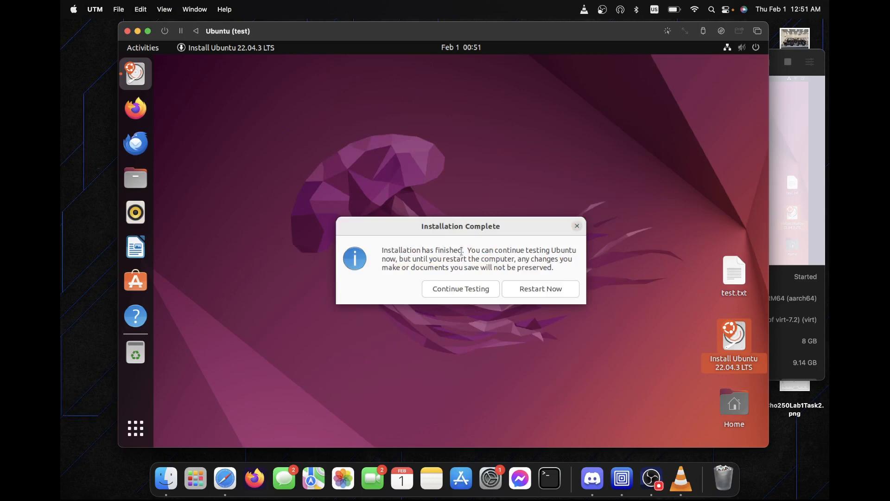
Choose Restart Now to reboot the VM into the installed Ubuntu.
left_click(532, 291)
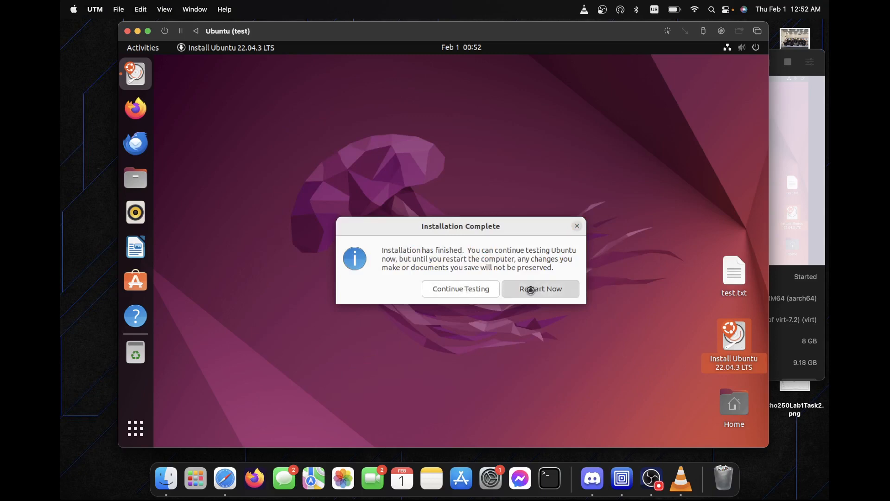
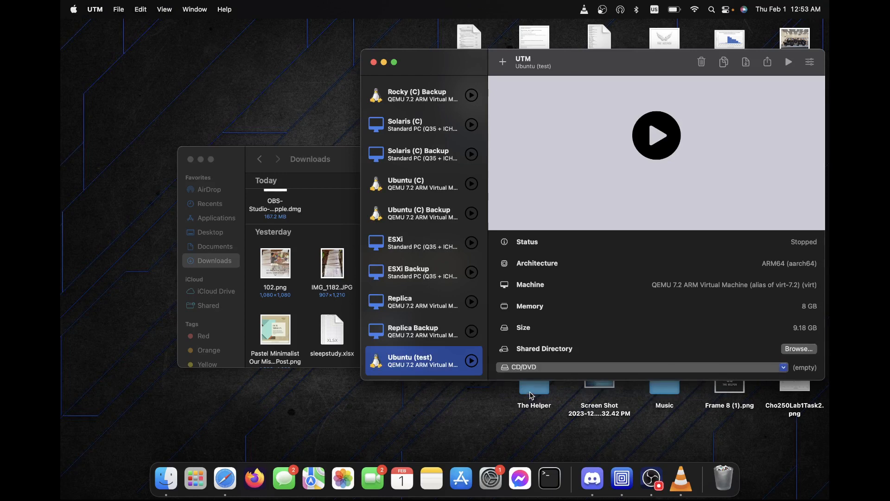
Bring the Finder Downloads window holding jammy-desktop-arm64.iso in front of UTM.
scroll(456, 248, "down", 2)
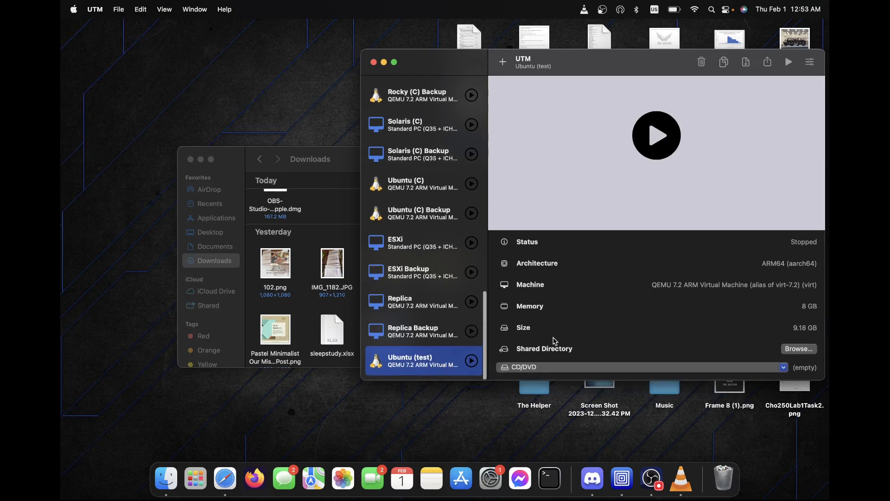
left_click(349, 221)
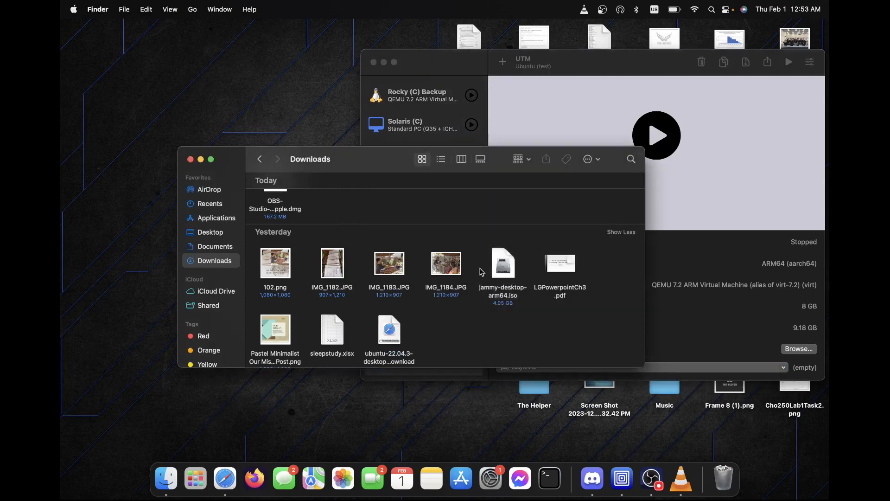
Check the jammy-desktop-arm64.iso download, then start Ubuntu (test) with its CD/DVD drive left empty.
left_click(508, 270)
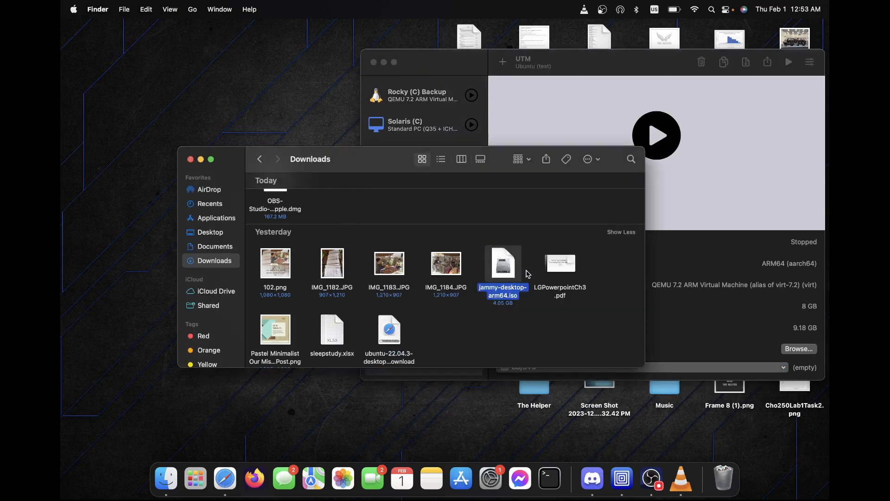
left_click(598, 65)
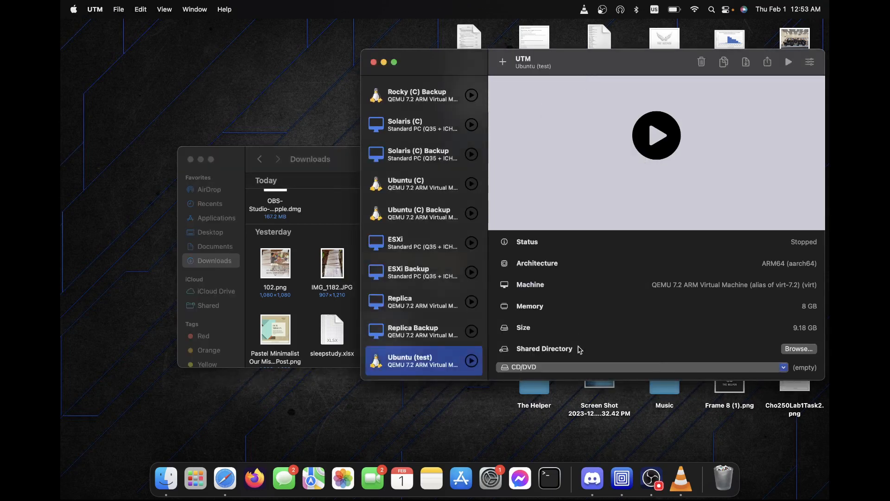
left_click(618, 367)
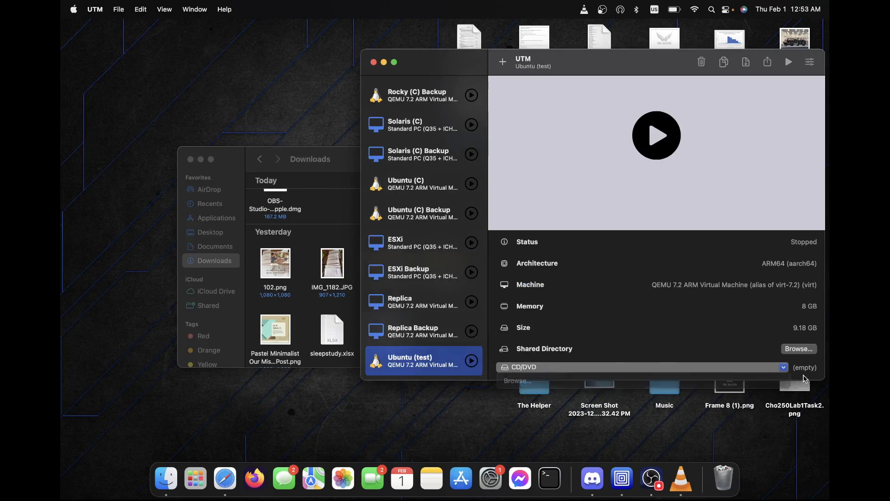
left_click(800, 373)
left_click(663, 133)
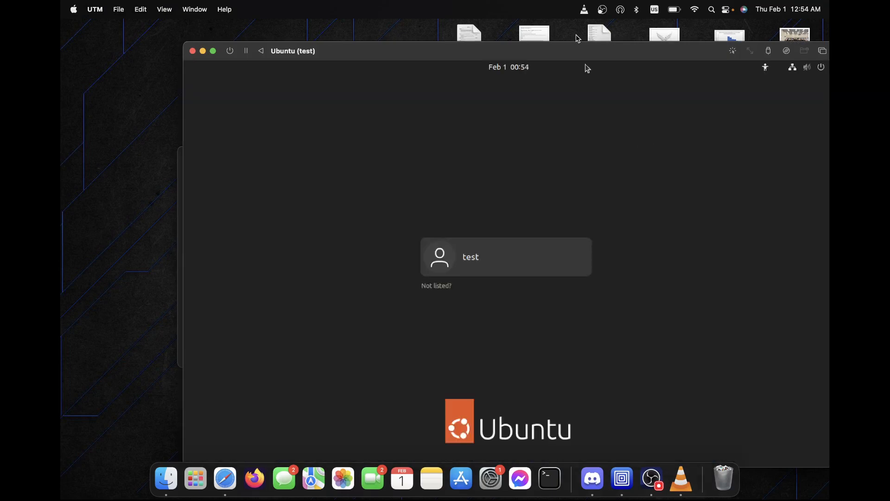
Log into the Ubuntu VM as the test user, entering and verifying the account password.
left_click_drag(561, 56, 503, 28)
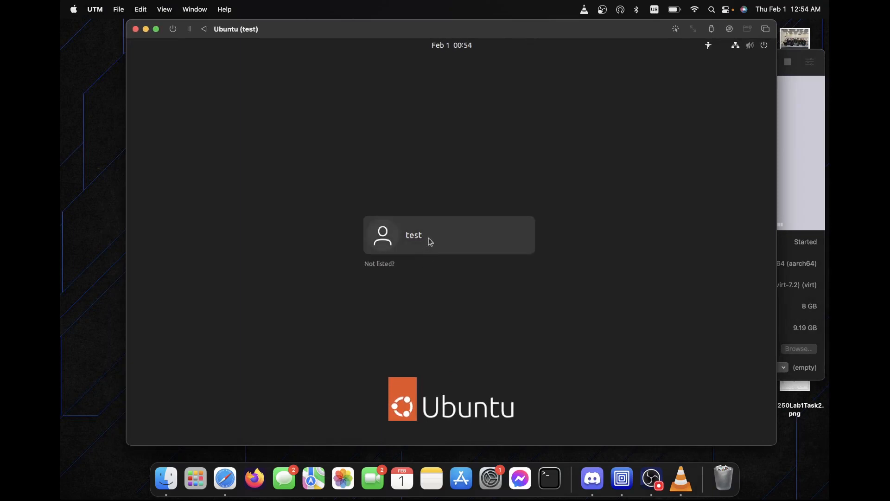
left_click(454, 238)
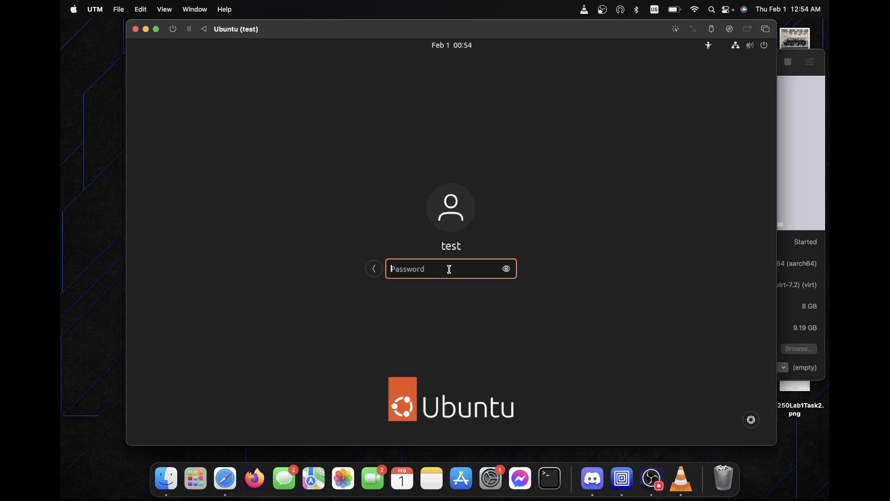
type("test")
left_click(508, 269)
left_click(508, 269)
key("Return")
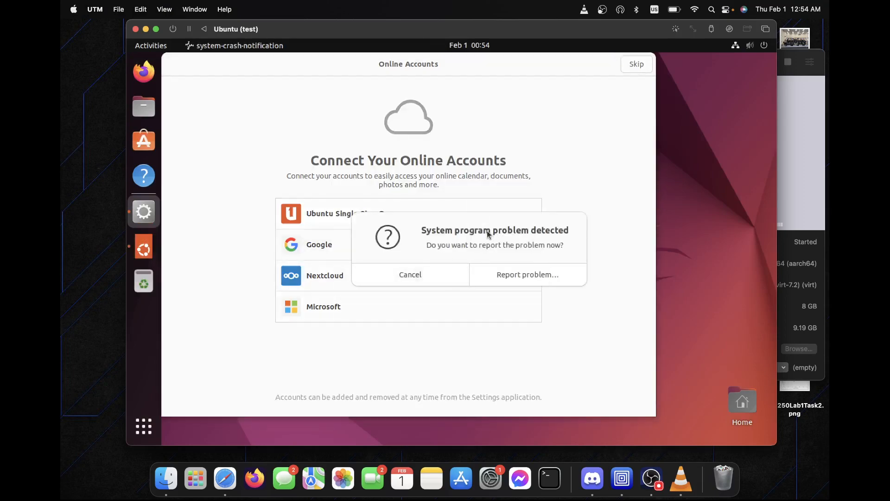
Dismiss the repeated system problem prompts and close the internal error report without sending.
left_click(427, 273)
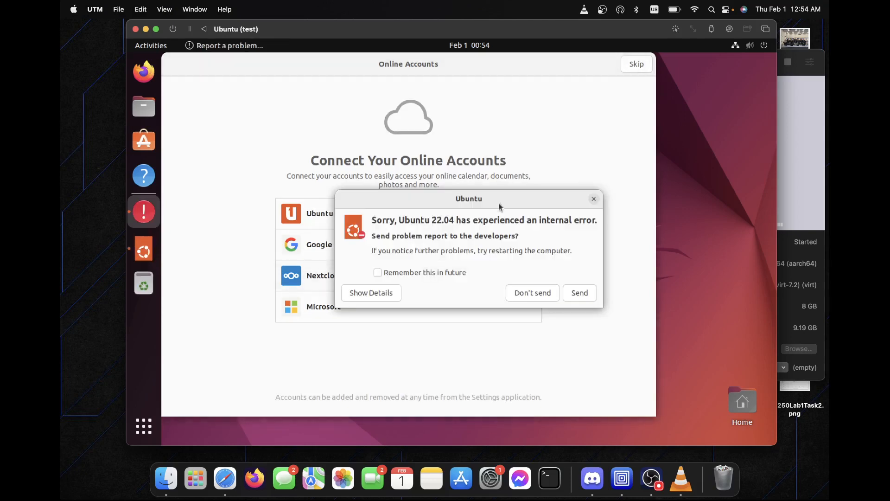
left_click(419, 281)
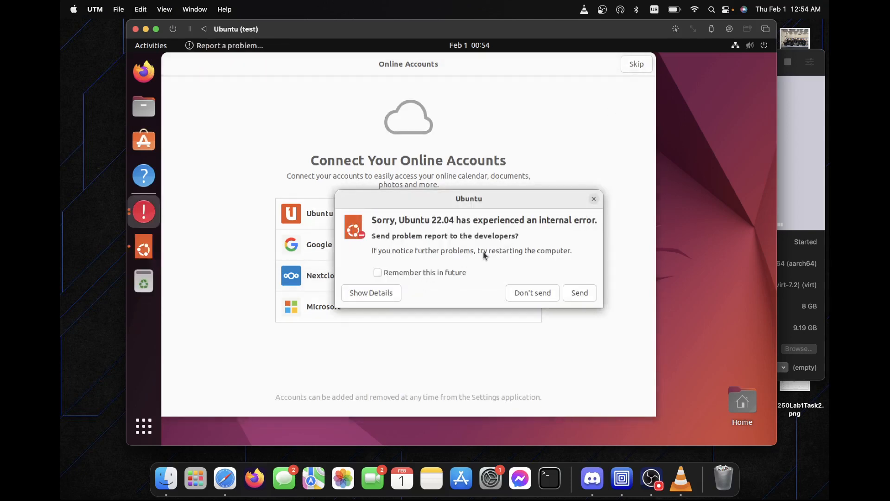
left_click(433, 273)
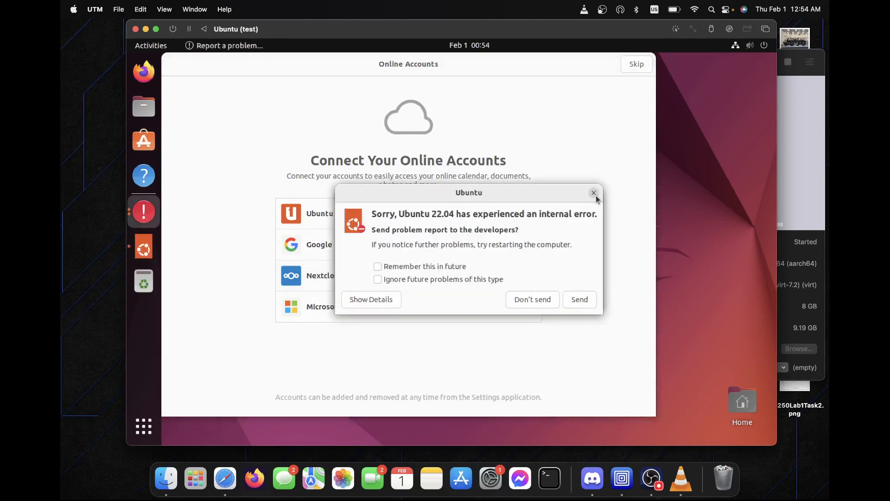
left_click(594, 194)
left_click(595, 198)
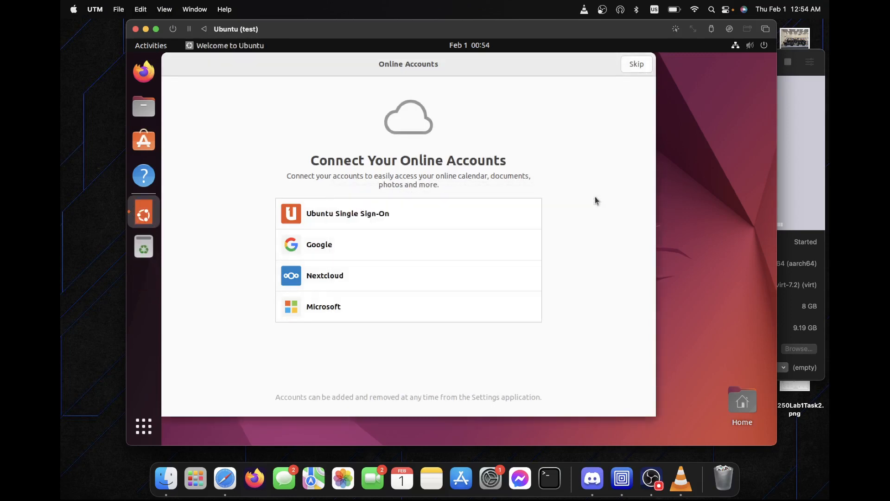
Skip online accounts and Ubuntu Pro, decline sending system info, and finish the welcome setup.
left_click(640, 68)
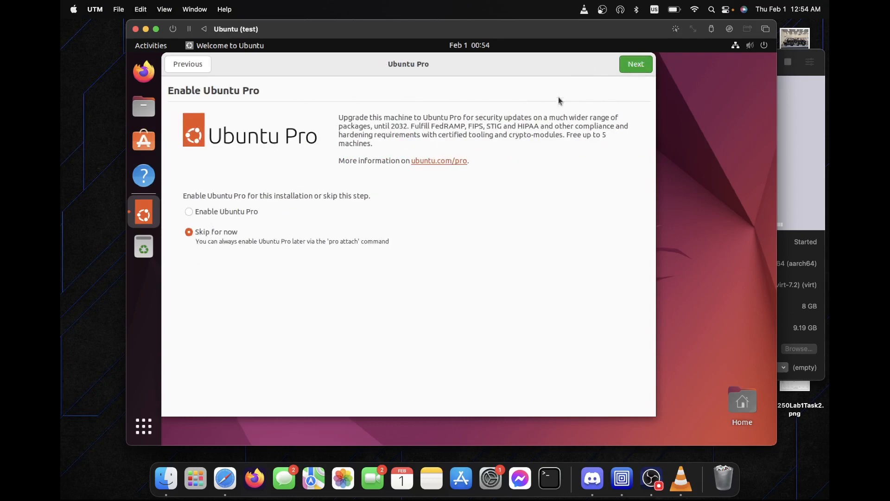
left_click(625, 74)
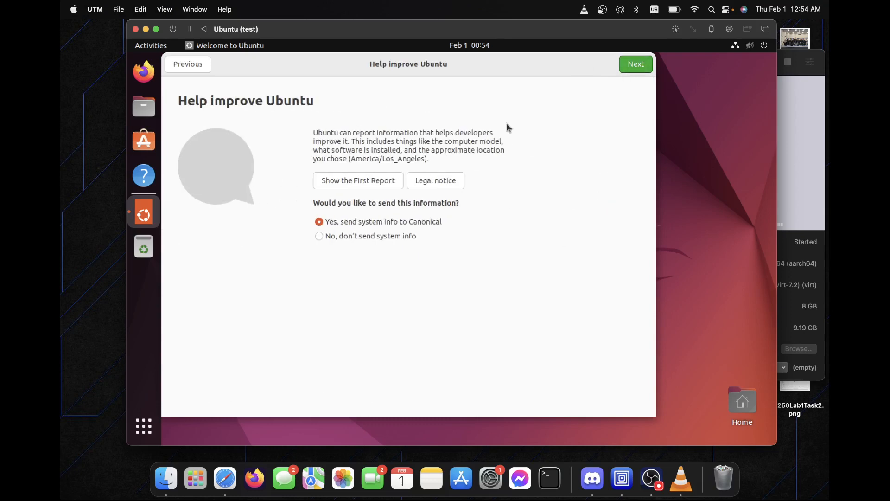
left_click(333, 237)
left_click(636, 68)
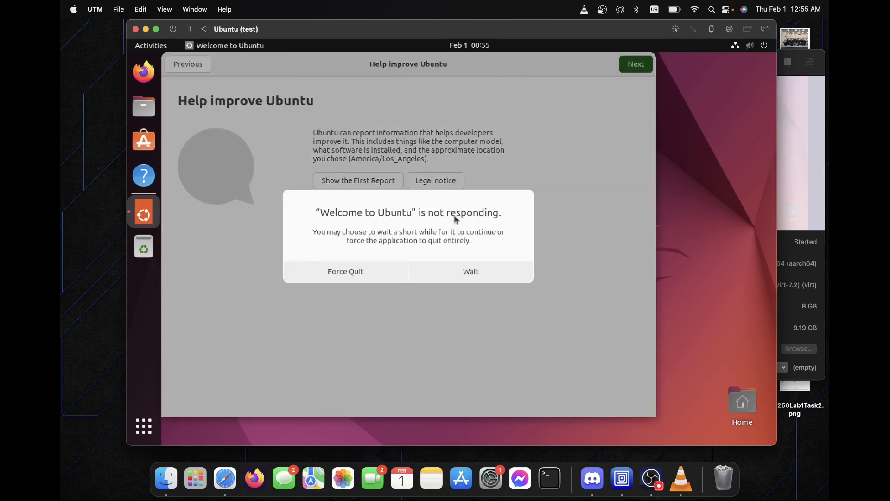
left_click(459, 271)
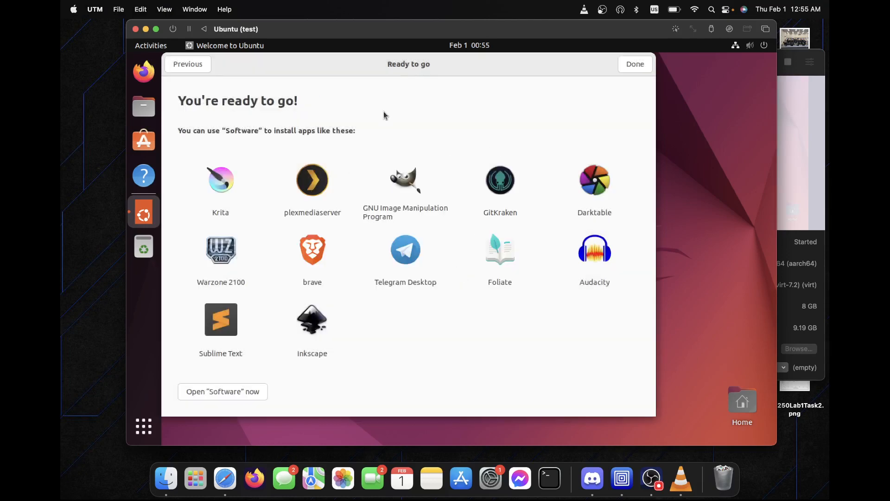
left_click(633, 63)
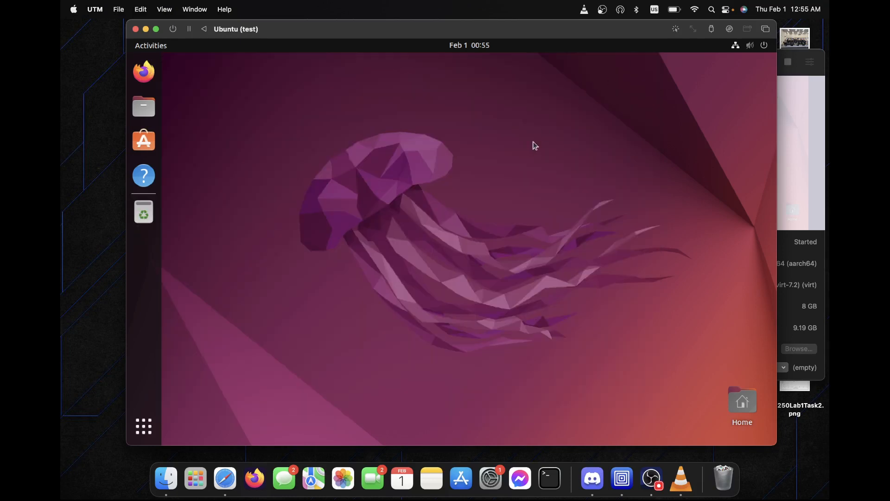
Launch Terminal from Show Applications in the Ubuntu dock.
left_click_drag(412, 233, 472, 241)
left_click_drag(708, 98, 246, 403)
left_click(147, 425)
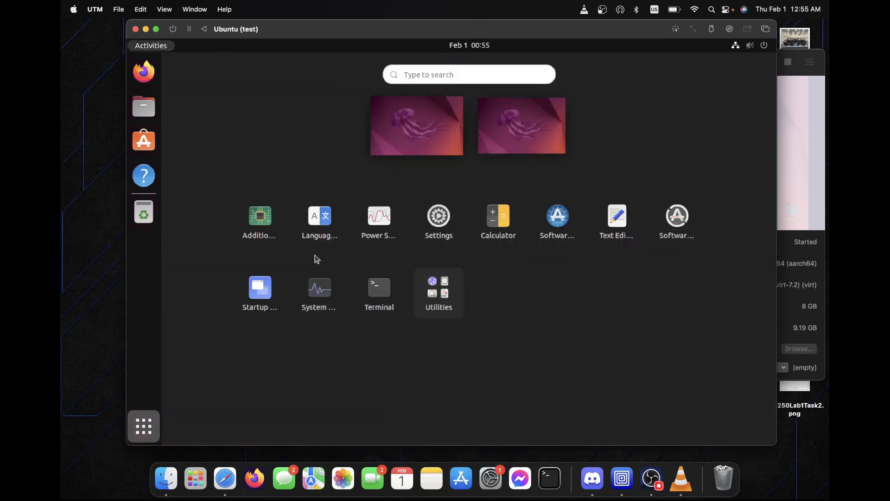
left_click(376, 293)
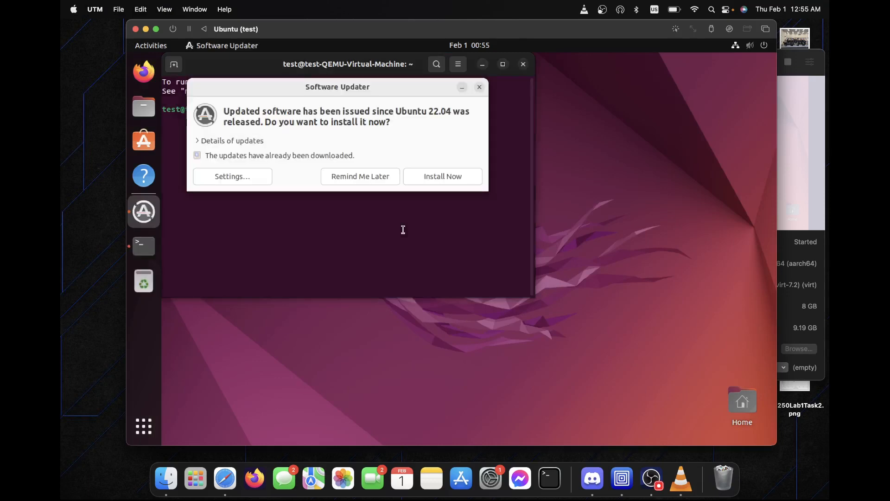
Start installing the Ubuntu 22.04 updates and minimize Software Updater.
left_click(440, 176)
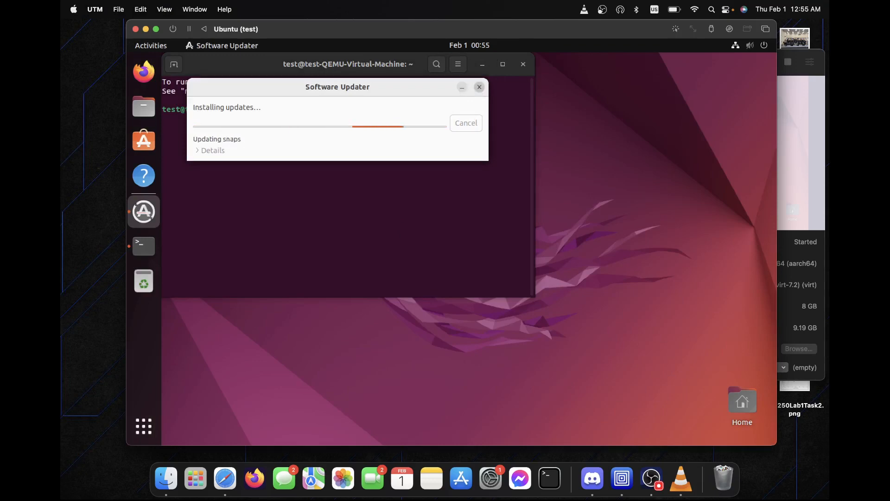
left_click(462, 88)
key("Return")
key("Return")
Run ls, cd Desktop/, ls, and touch testworked.txt to create the file on the Desktop.
type("ls")
key("Return")
type("cd Desktop/")
key("Return")
type("ls")
key("Return")
type("touch testworked.txt")
key("Return")
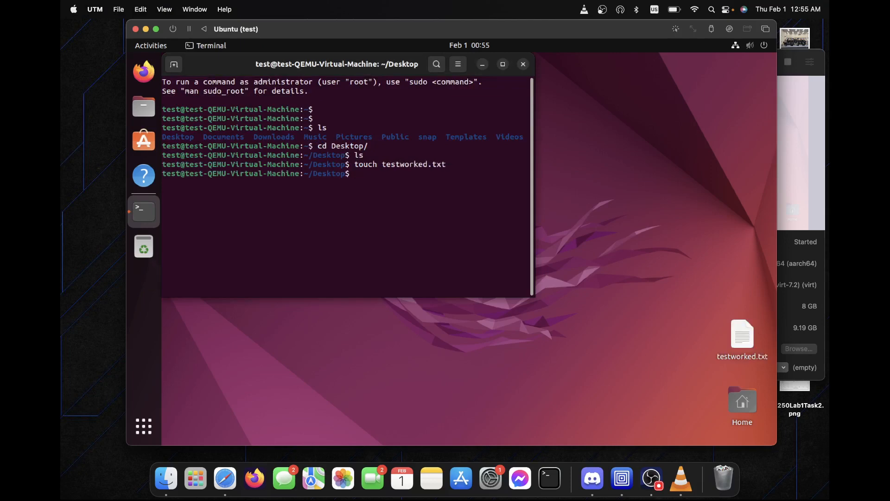
Confirm testworked.txt on the desktop, close the Terminal, and switch to OBS.
left_click(742, 334)
left_click(420, 199)
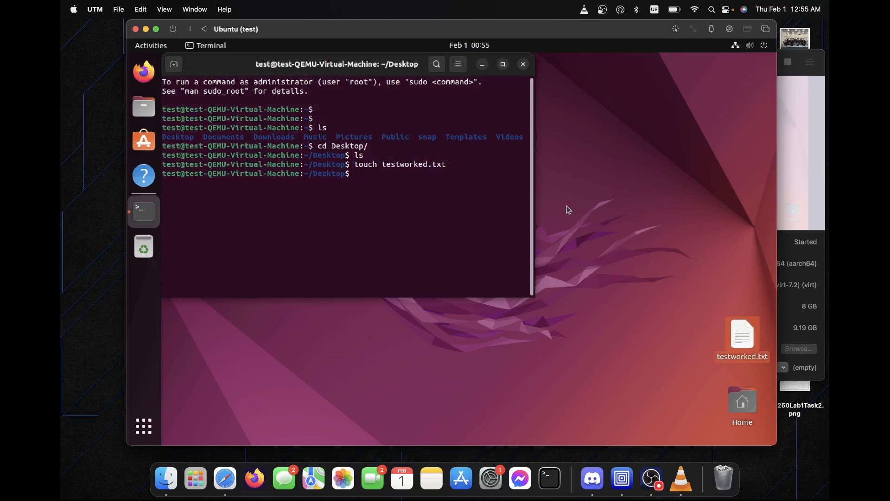
left_click_drag(406, 65, 479, 99)
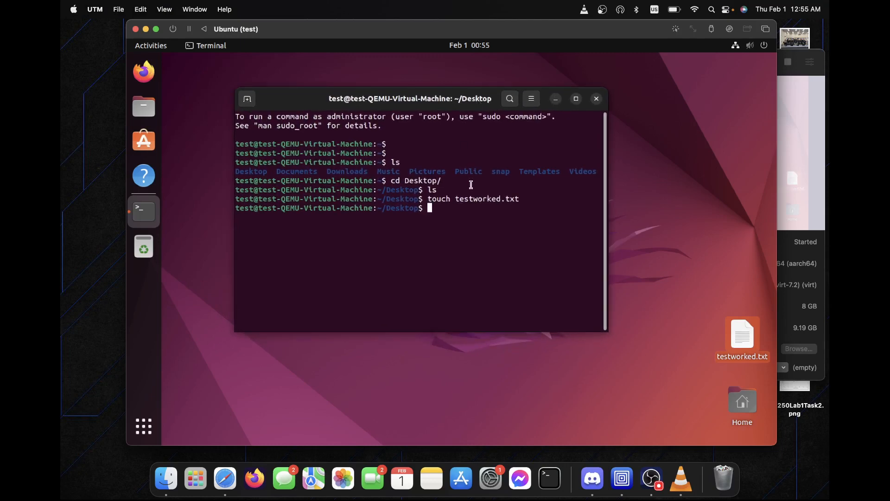
key("Return")
key("Return")
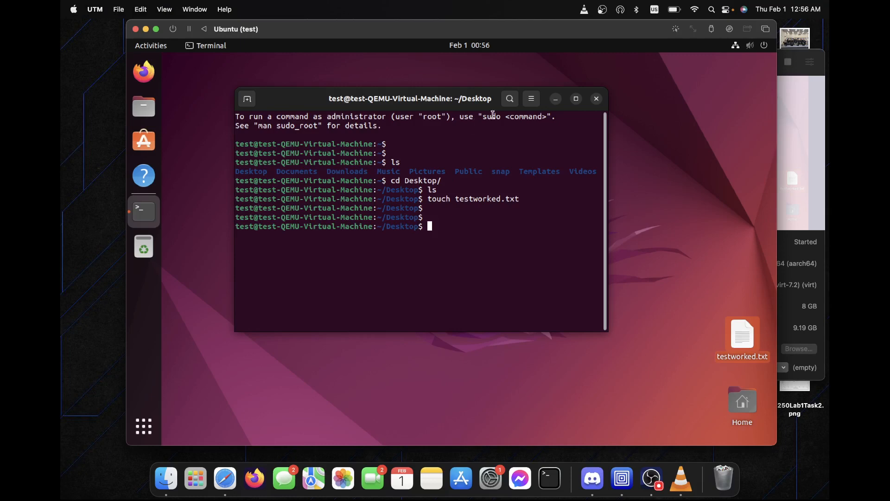
left_click(597, 99)
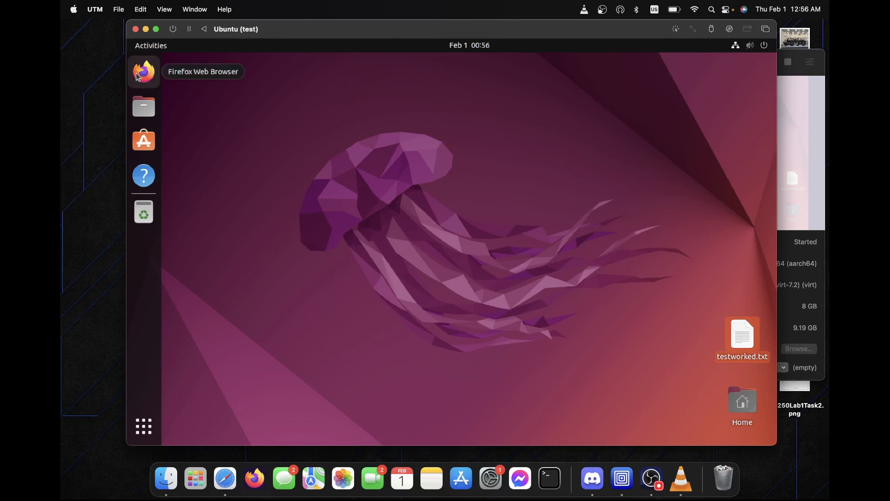
left_click(652, 478)
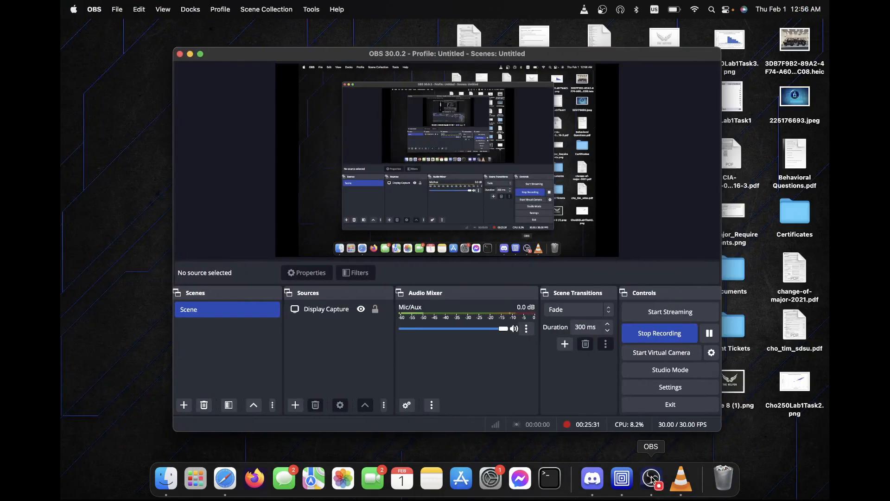